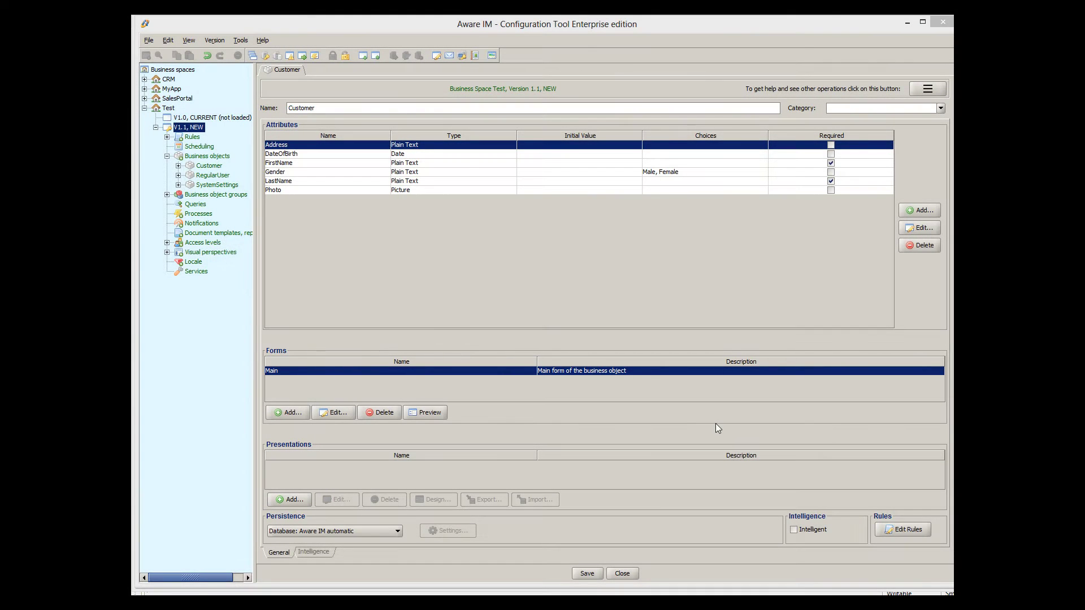
- Open the Customer object's Main form for editing and set the form width to 850 px
double_click(709, 371)
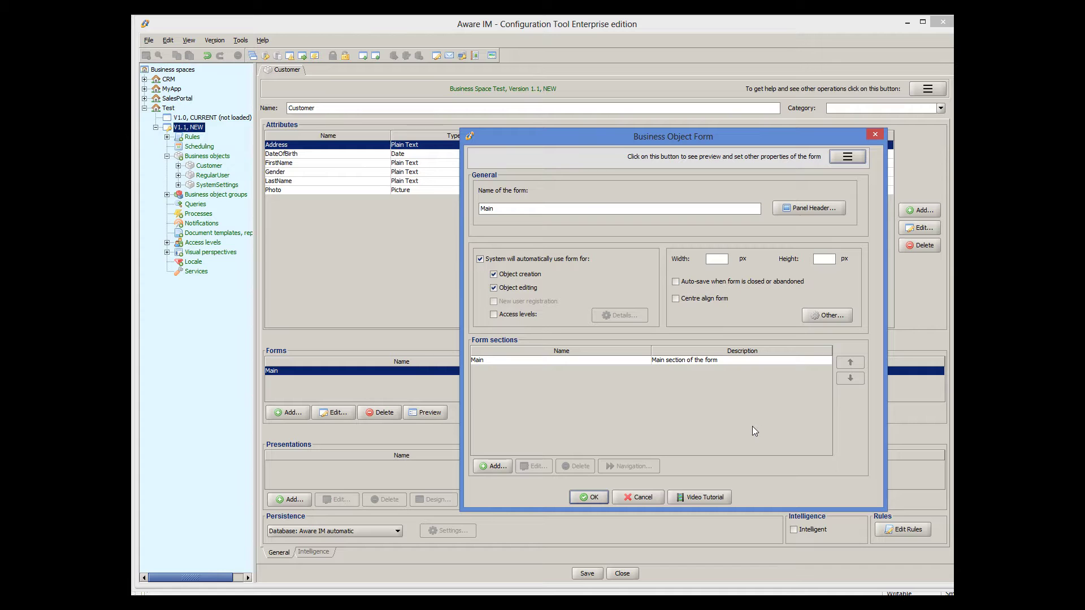
double_click(718, 360)
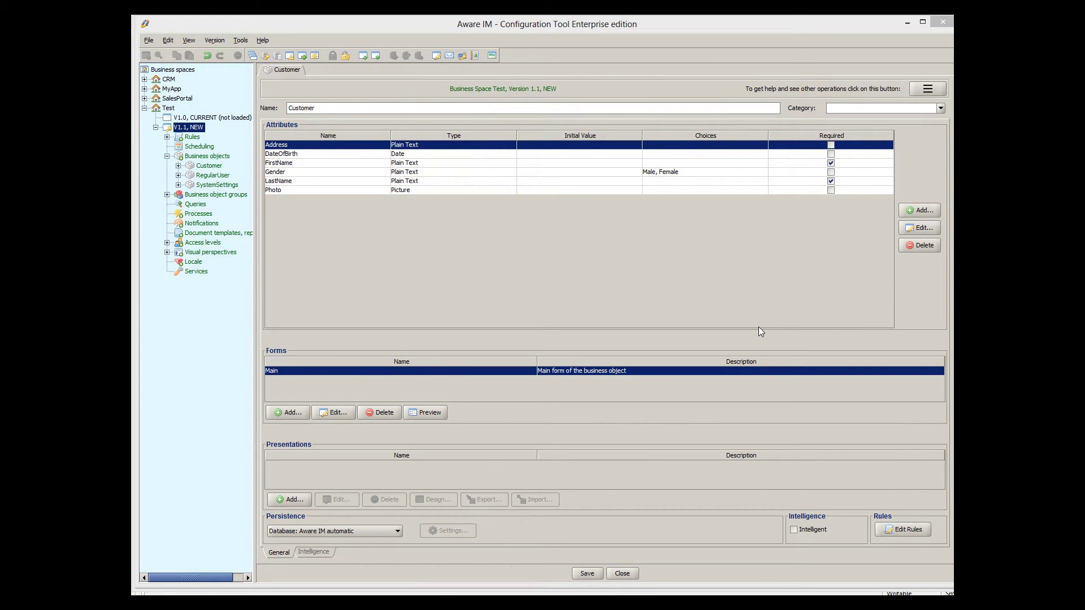
double_click(646, 371)
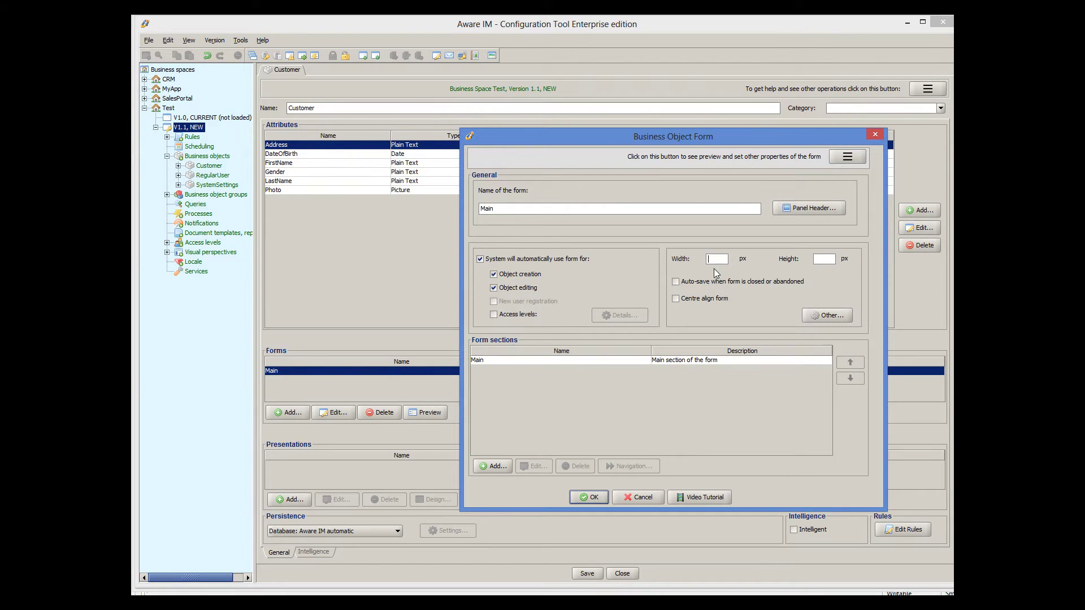
text(850)
- In the form's Main section, clear the FirstName text box's width in symbols and set its pixel width to 350
double_click(665, 361)
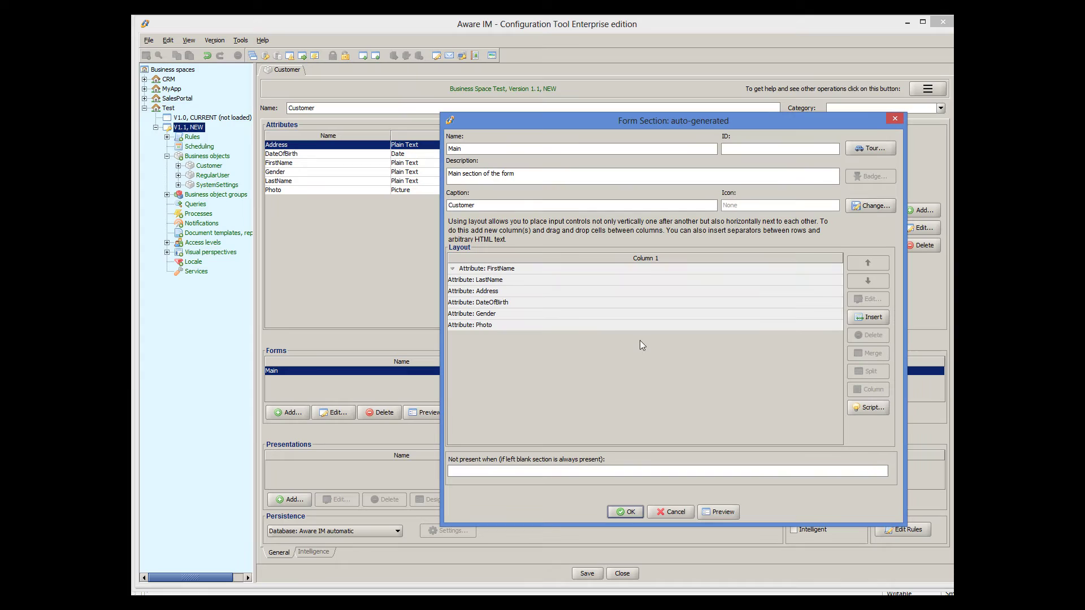
double_click(537, 270)
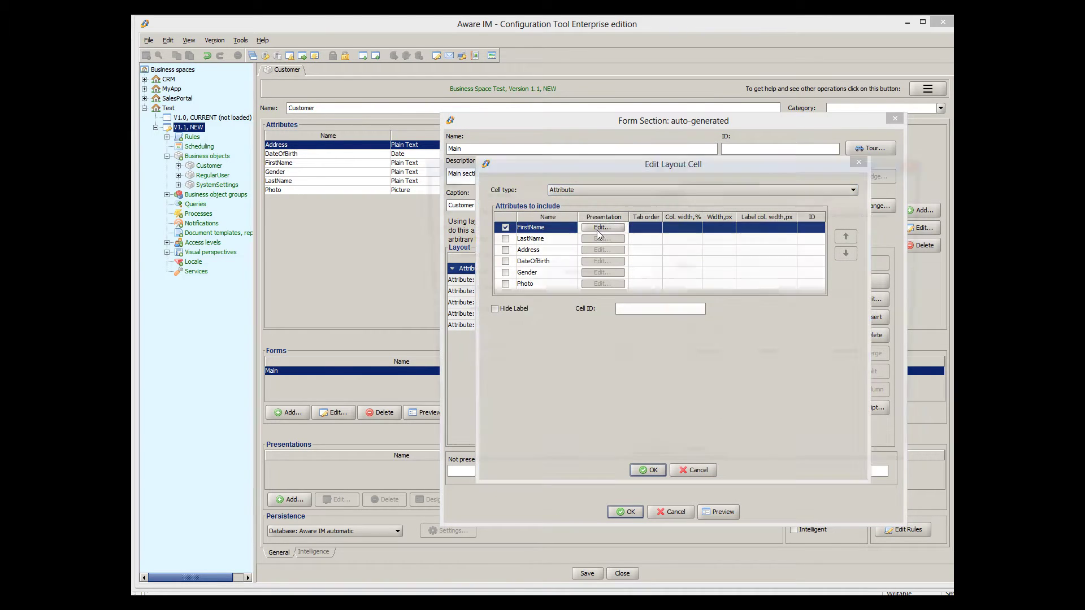
click(598, 230)
double_click(517, 290)
key(BackSpace)
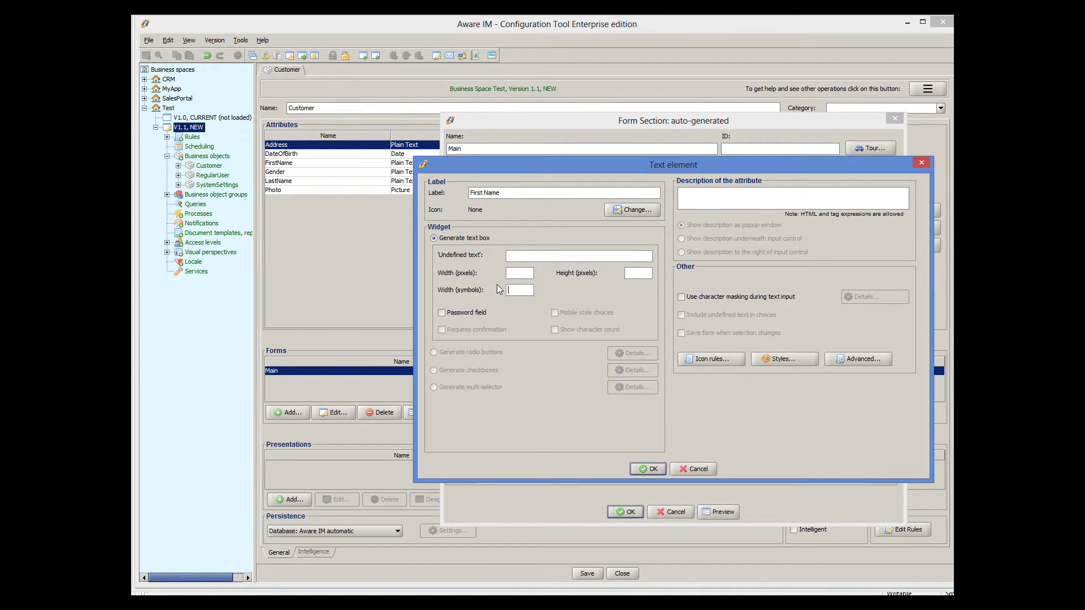
click(516, 271)
text(350)
click(647, 469)
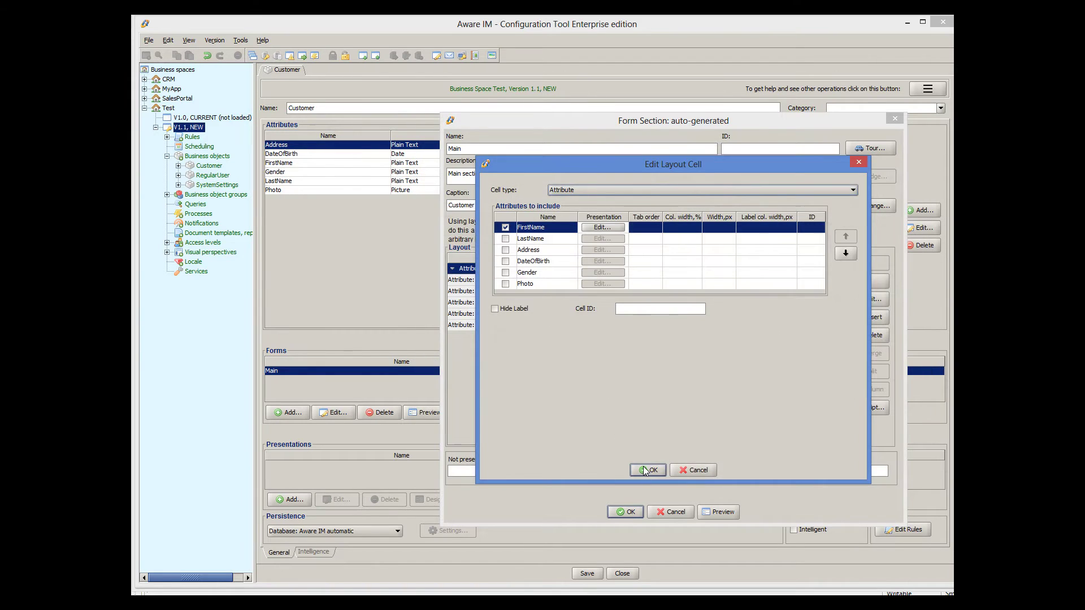
click(644, 465)
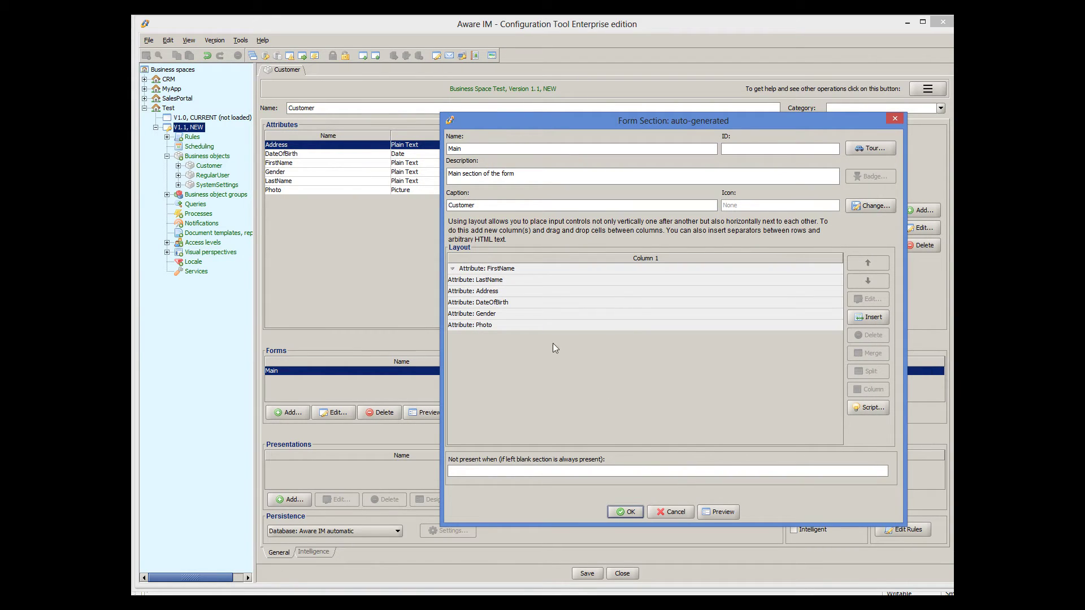
- Clear the LastName text box's width in symbols and set its pixel width to 350
double_click(517, 282)
click(602, 239)
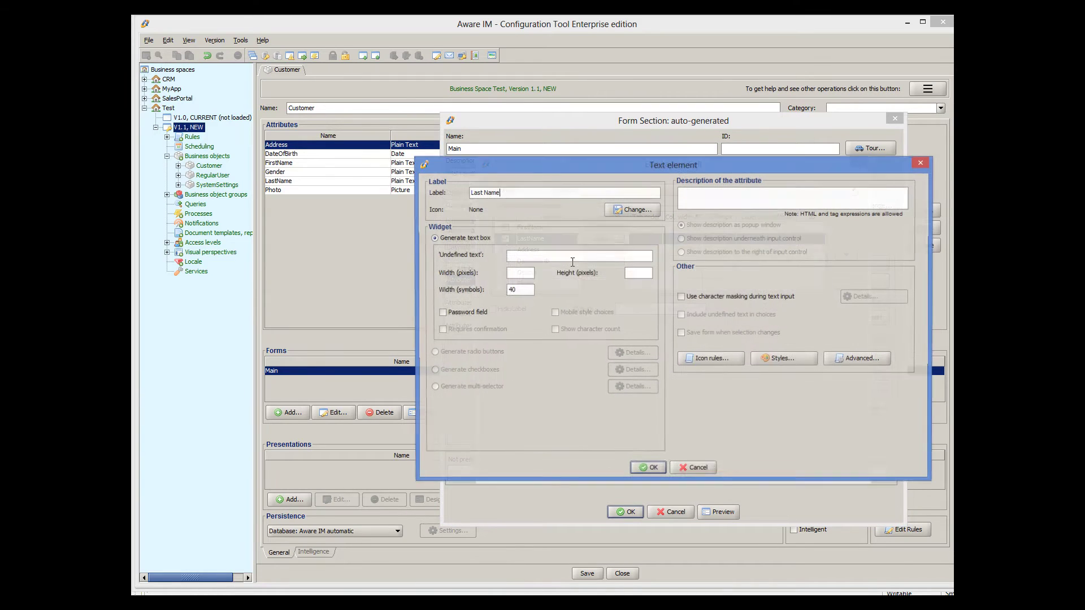
click(514, 289)
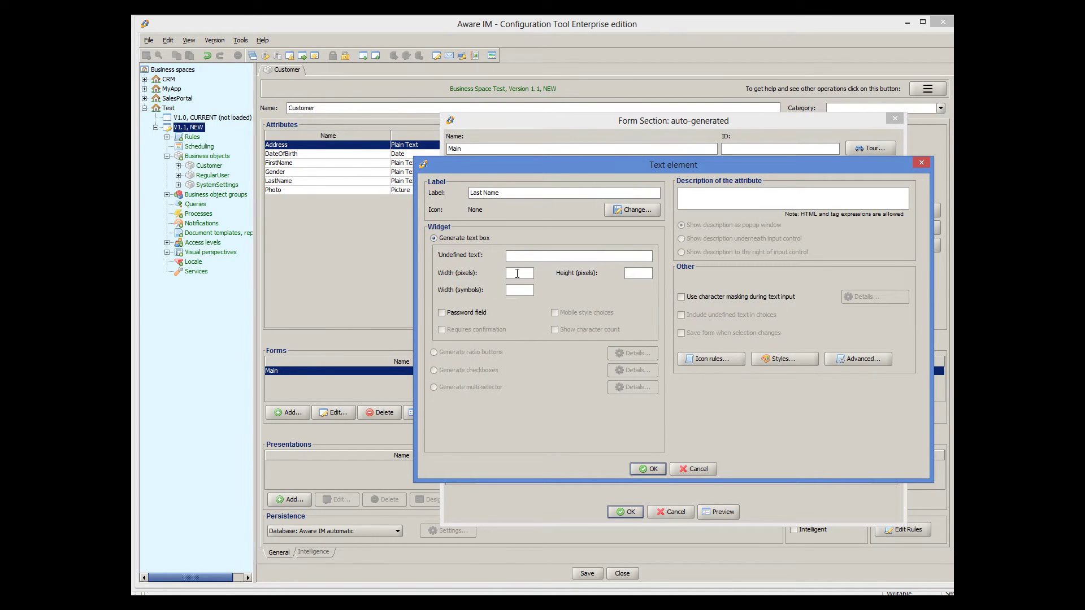
click(517, 274)
text(350)
click(647, 469)
click(639, 467)
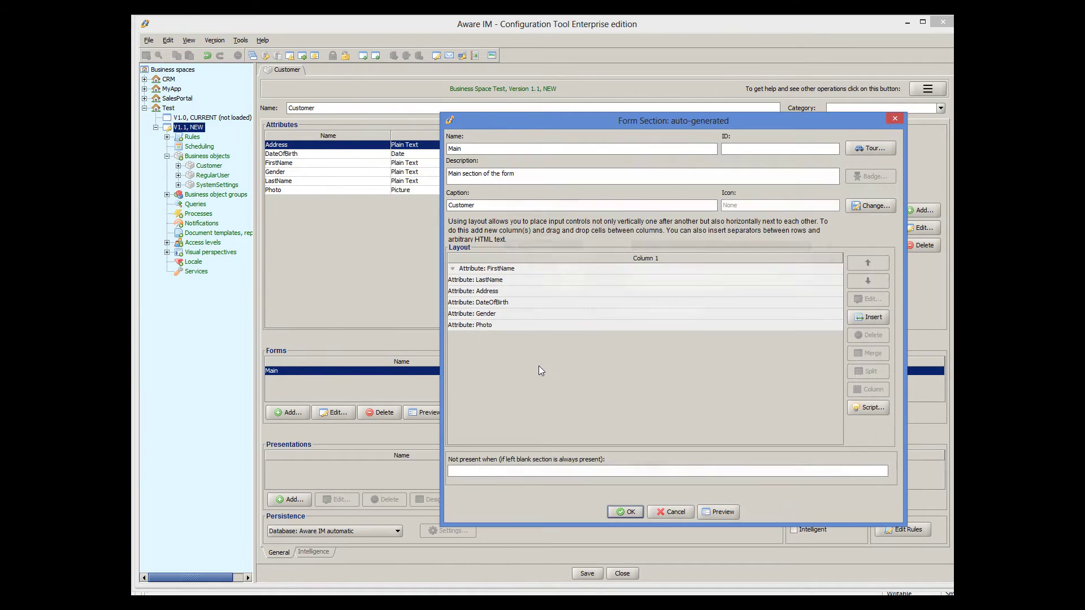
- Clear the Address text box's width in symbols and set its pixel width to 350
double_click(507, 290)
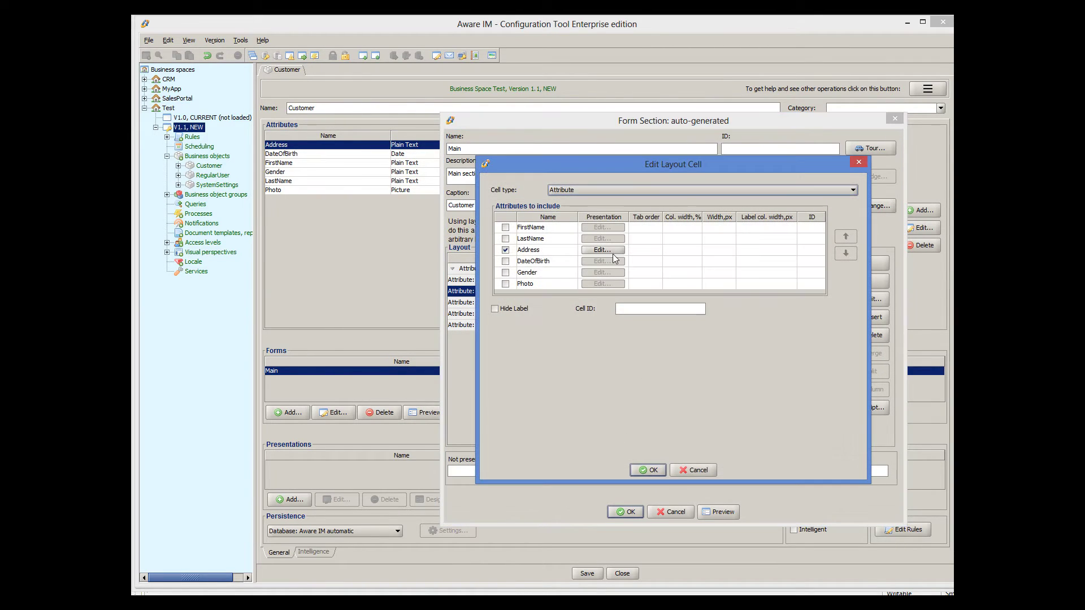
double_click(523, 249)
double_click(513, 290)
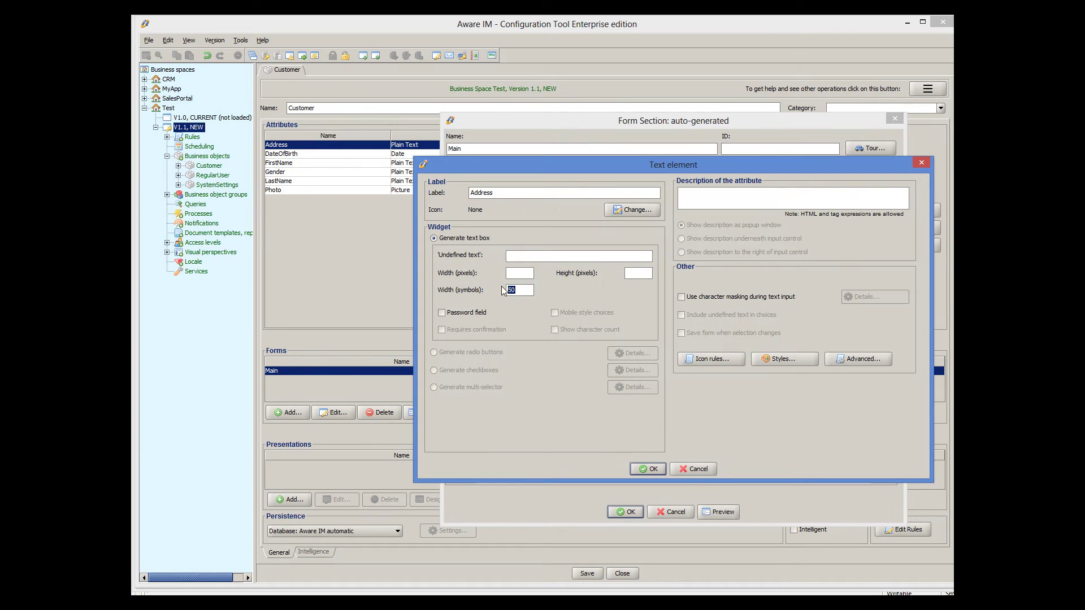
key(BackSpace)
click(519, 274)
text(350)
click(640, 469)
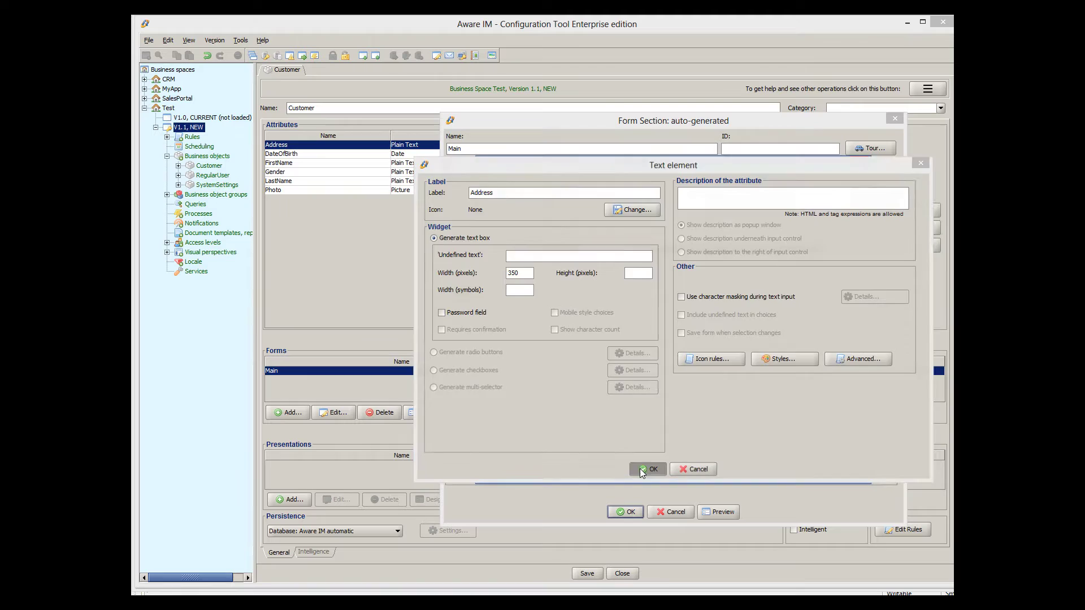
click(642, 469)
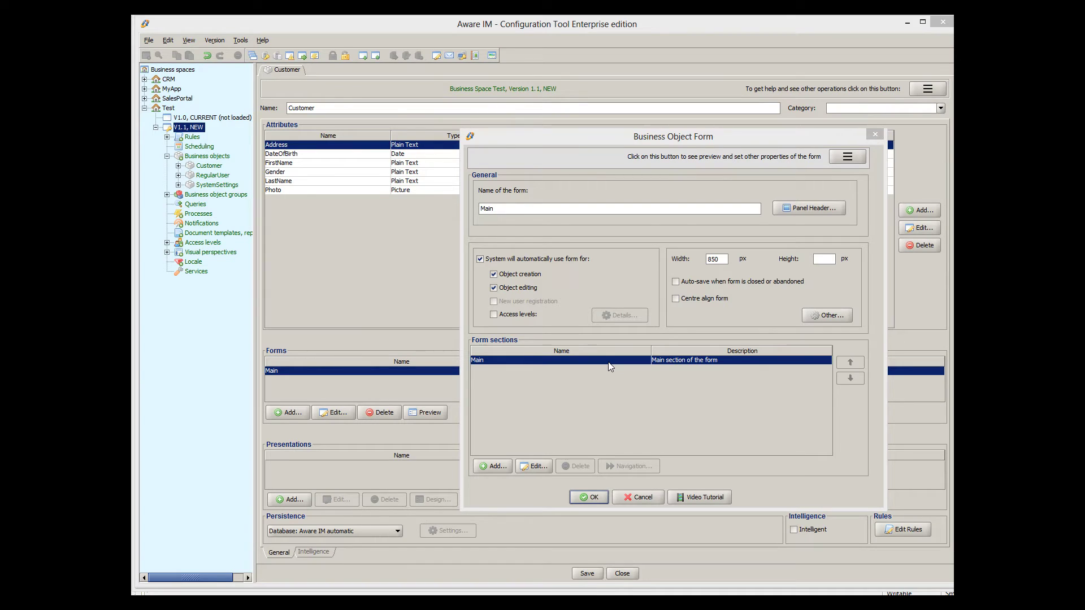
- Set the absolute label width of the Main section's column to 110 px and preview the form
double_click(608, 362)
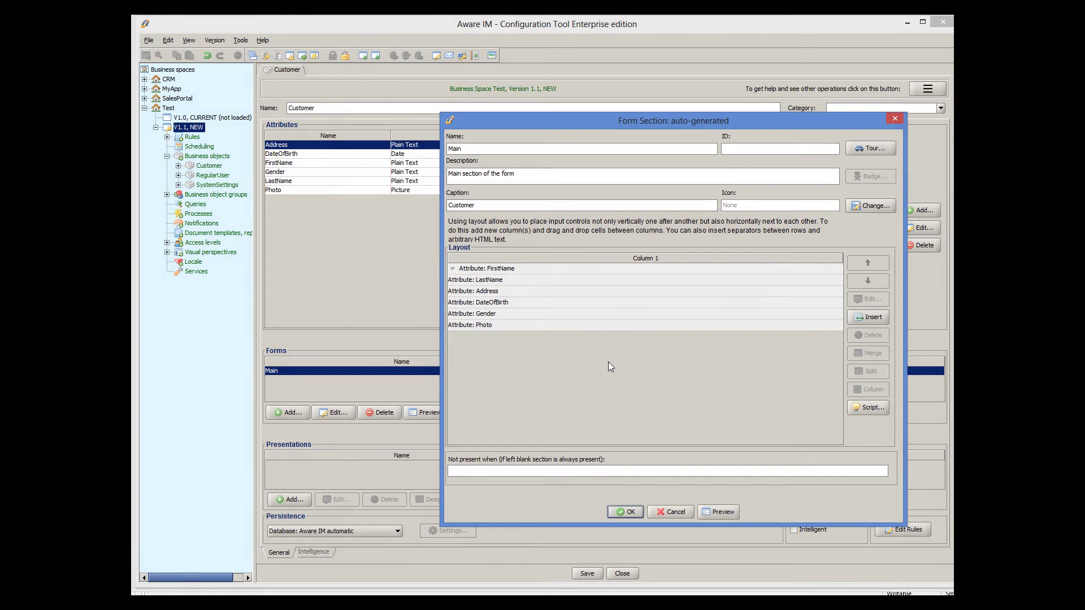
click(453, 268)
click(453, 268)
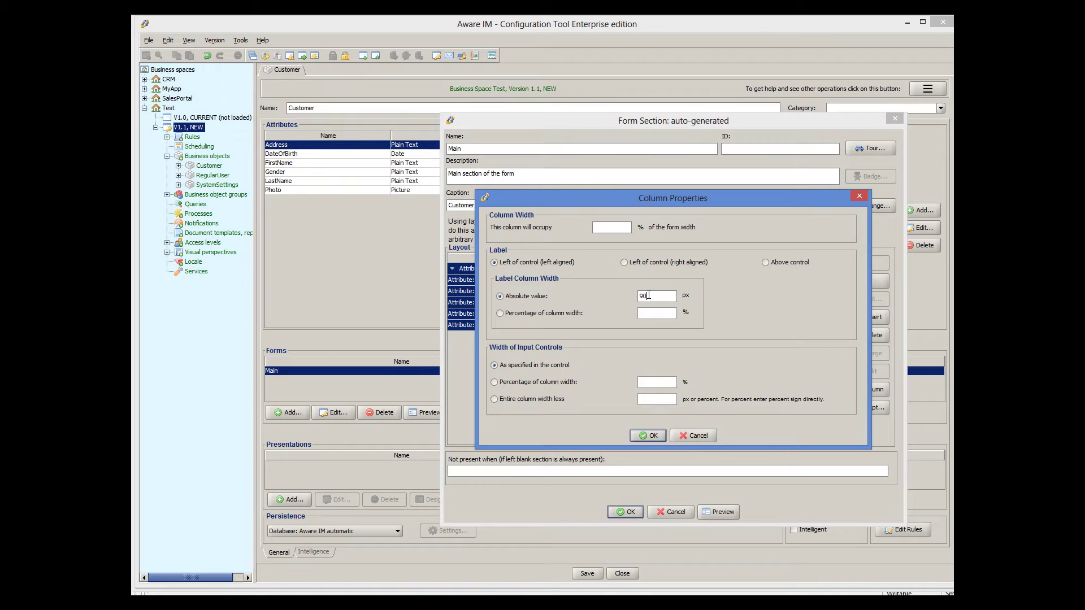
drag(649, 294, 640, 295)
text(11)
click(654, 435)
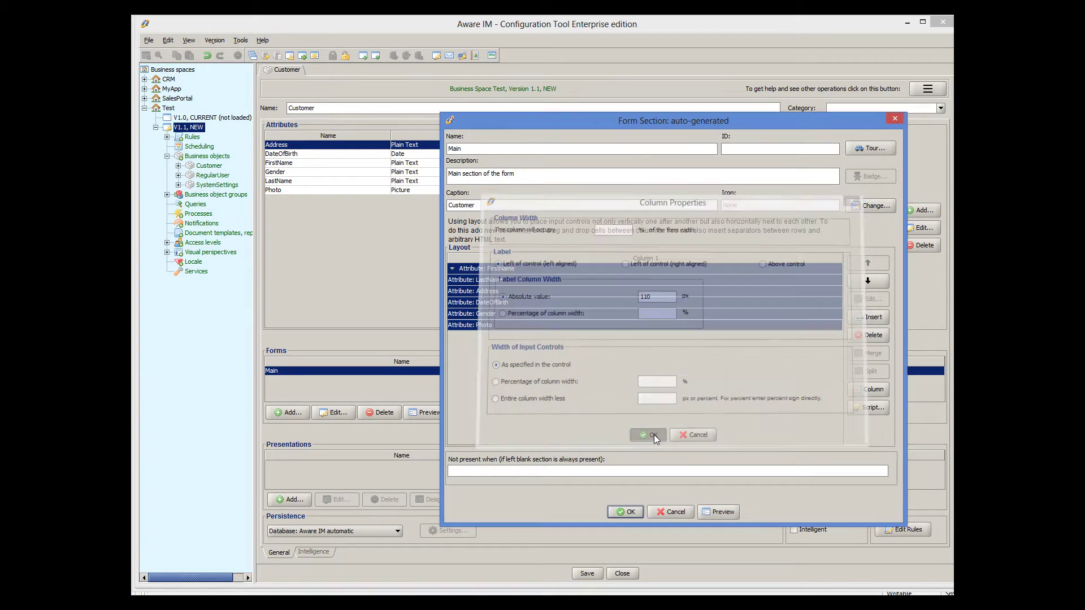
click(723, 512)
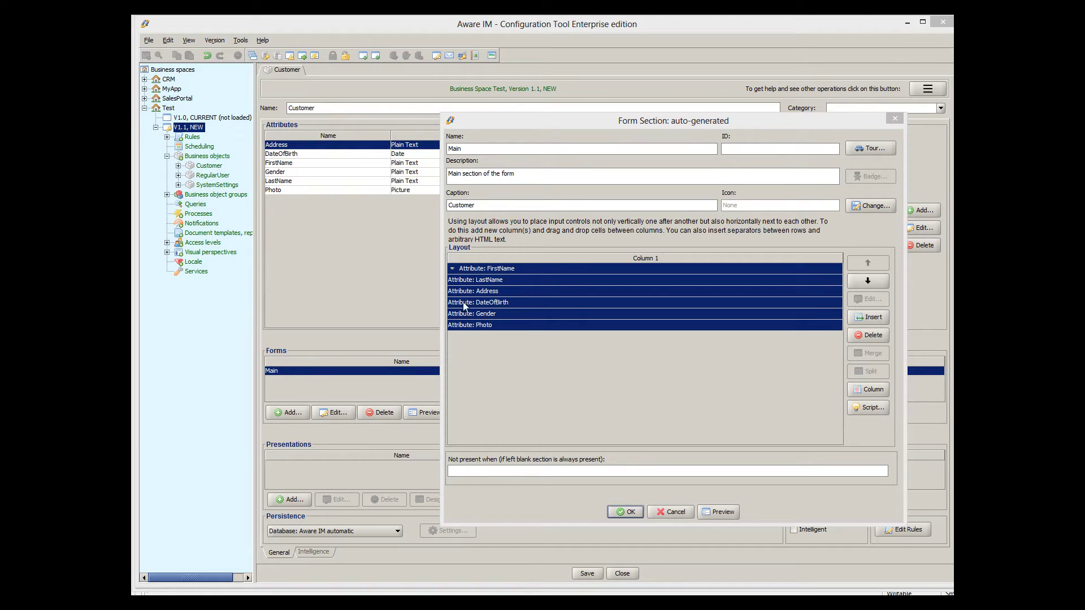
- Set the column's input controls to the entire column width less 20 px and preview the form
click(452, 270)
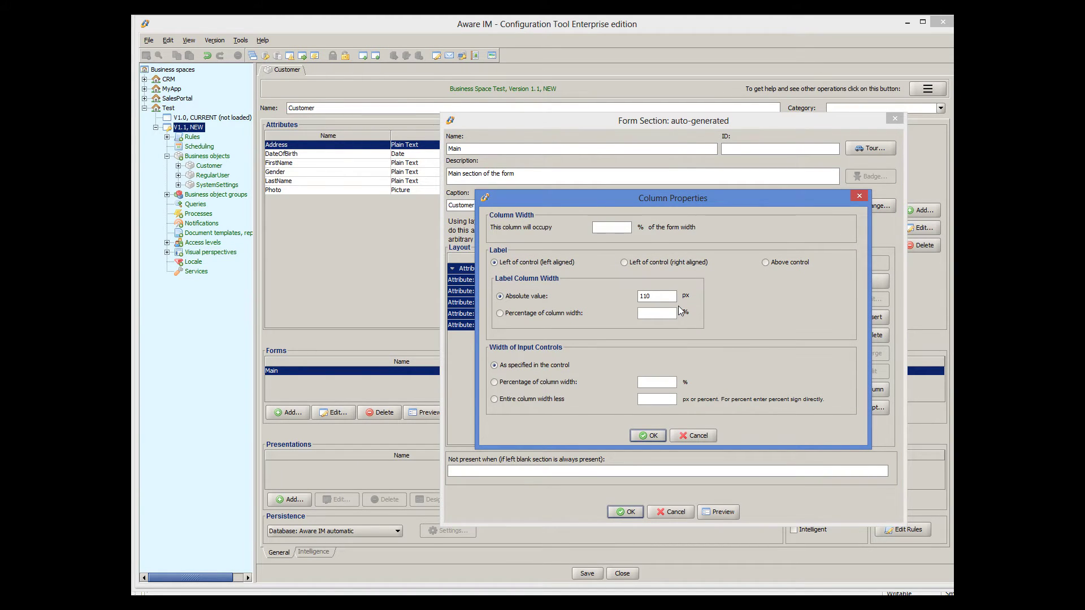
click(561, 398)
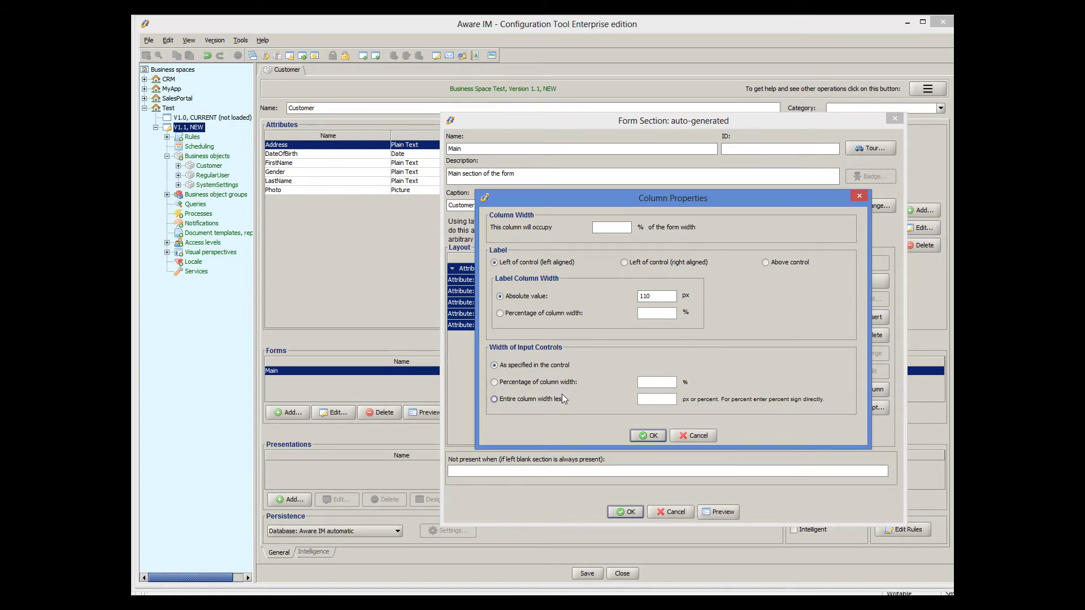
click(641, 397)
text(20)
click(654, 434)
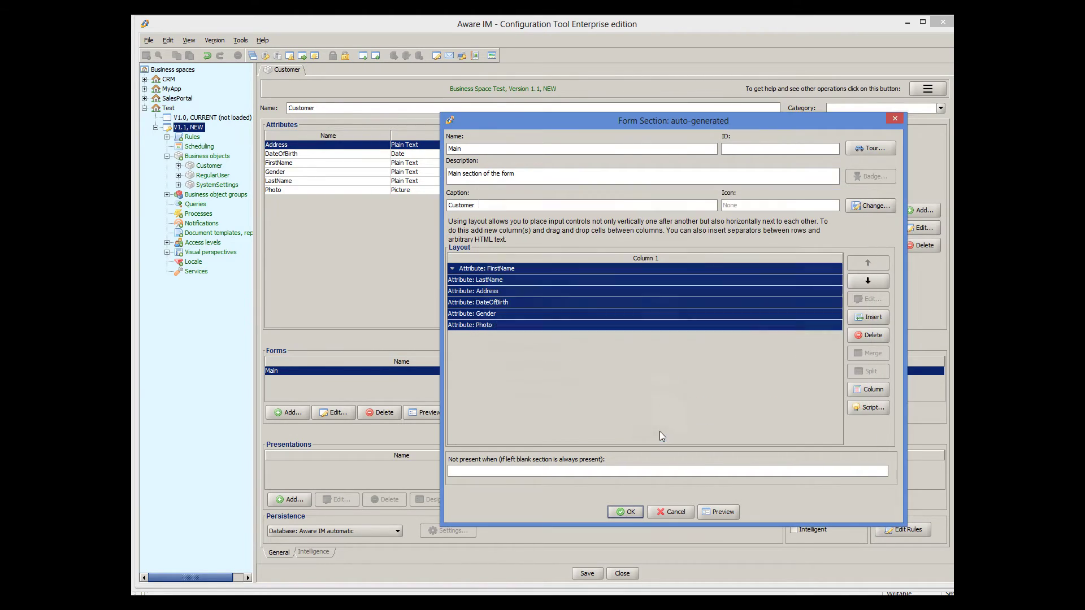
click(722, 512)
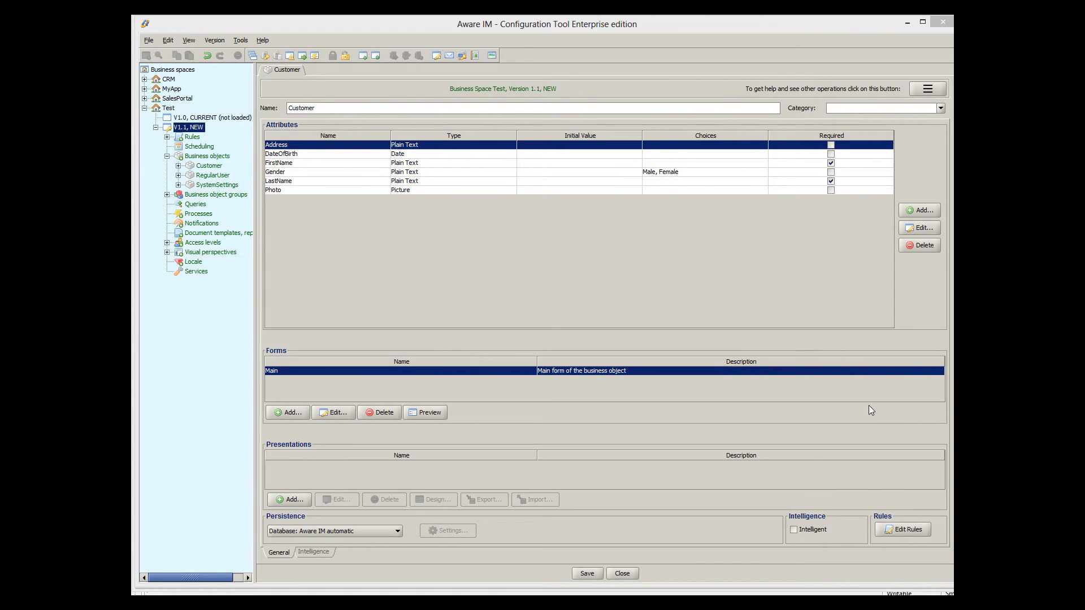
- Change the Gender attribute in the Main form section to radio buttons arranged in 2 columns with automatic column widths
double_click(670, 377)
double_click(632, 363)
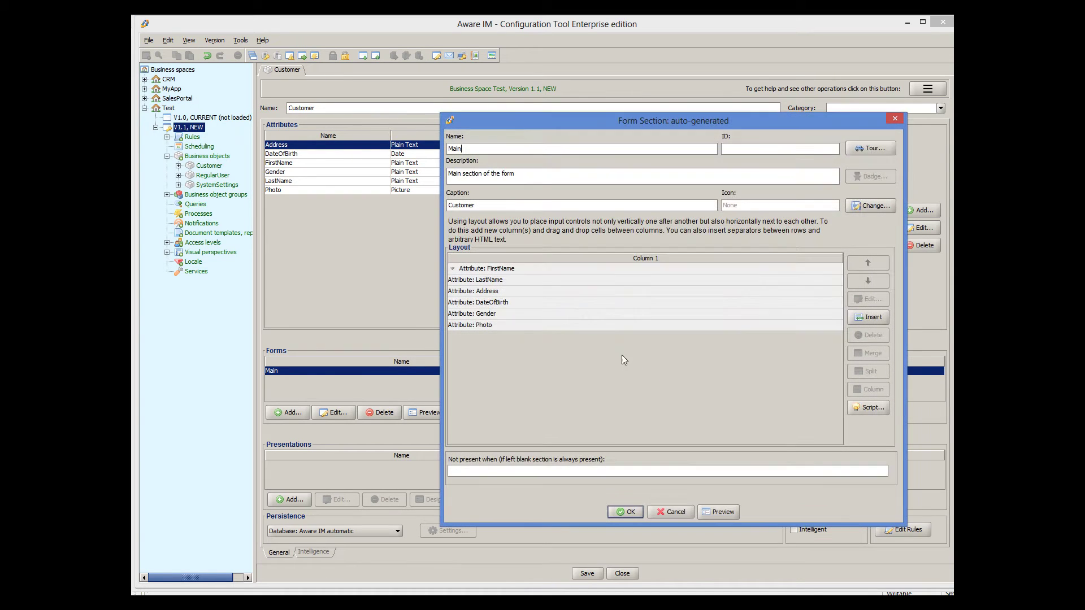
double_click(493, 314)
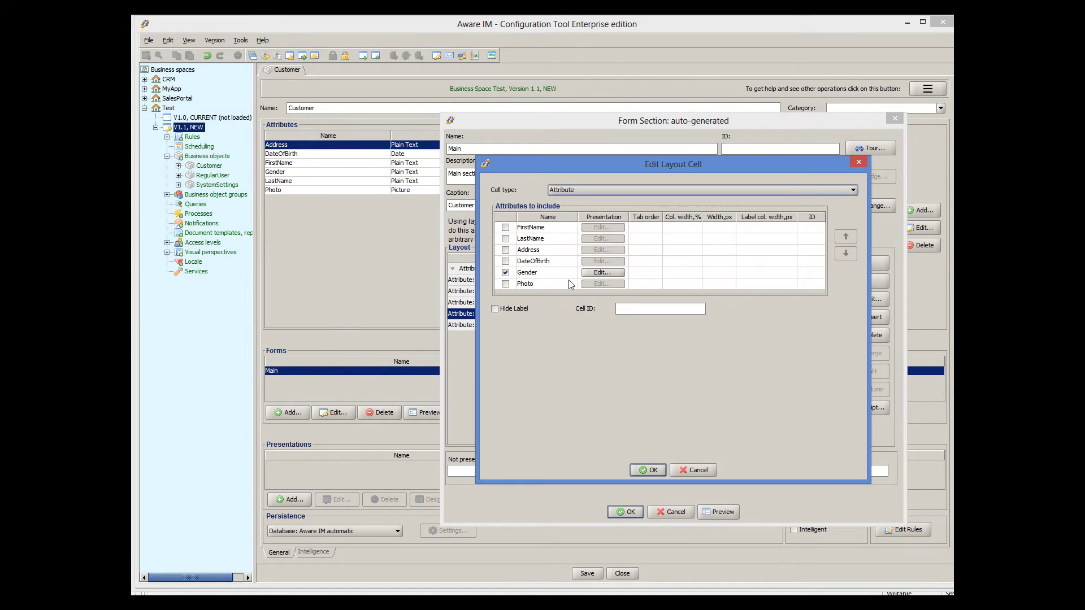
click(611, 272)
click(612, 272)
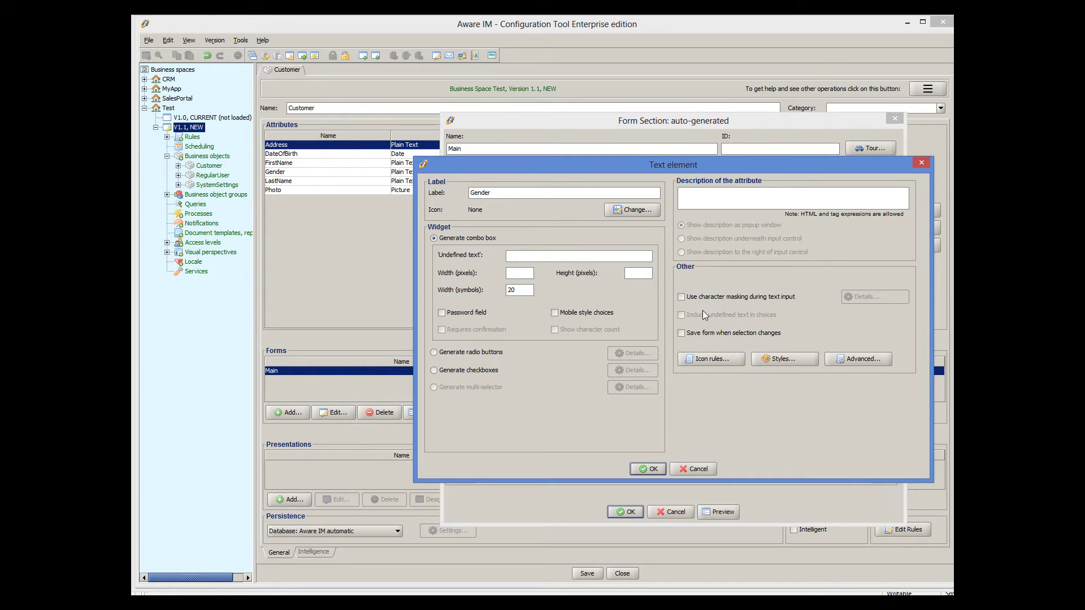
click(465, 350)
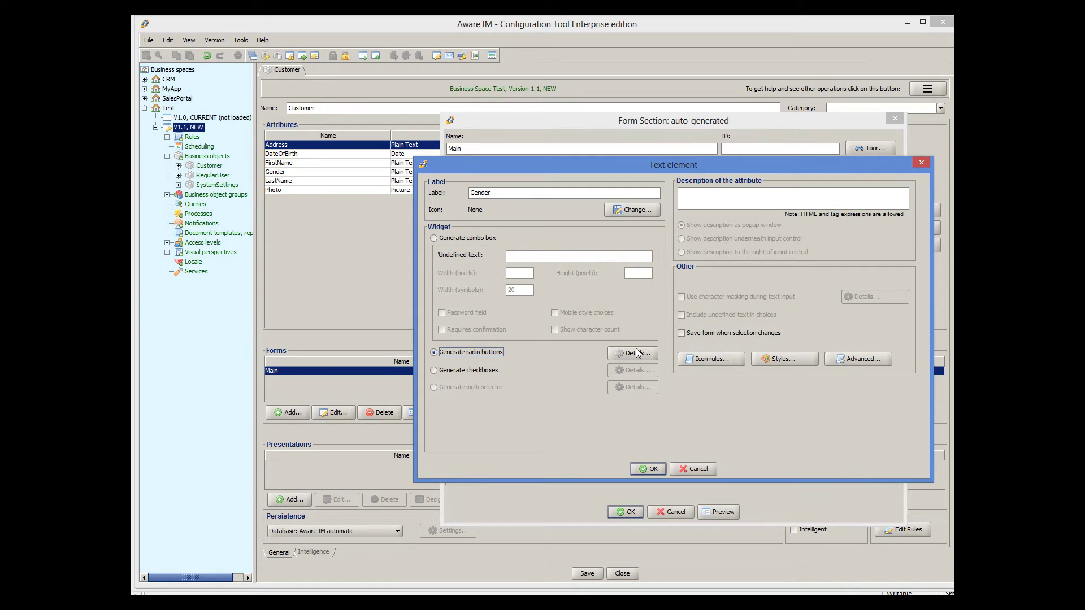
click(635, 349)
click(703, 243)
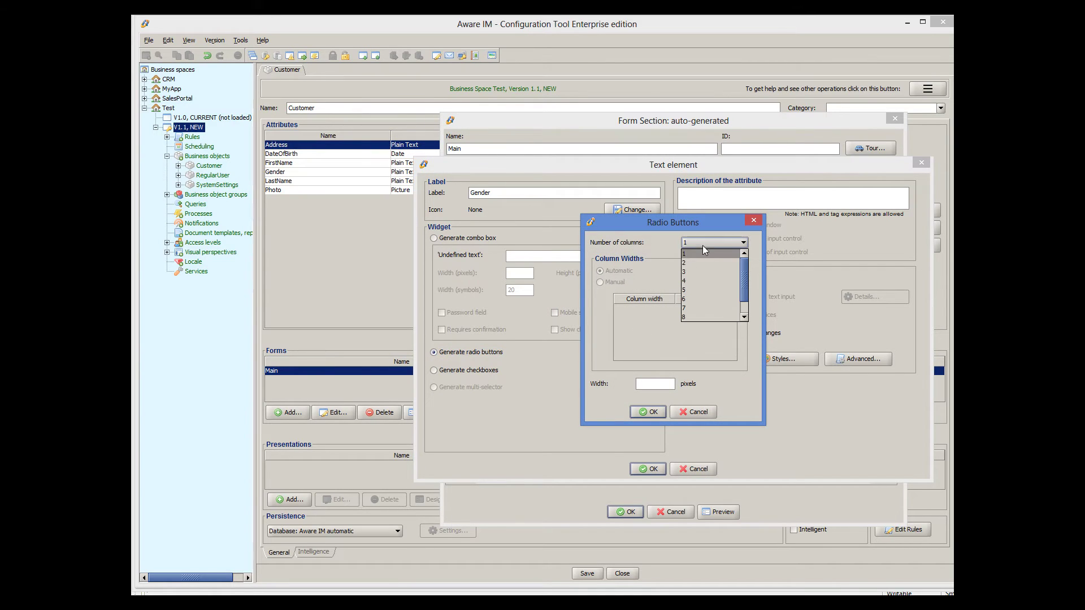
click(696, 261)
click(657, 384)
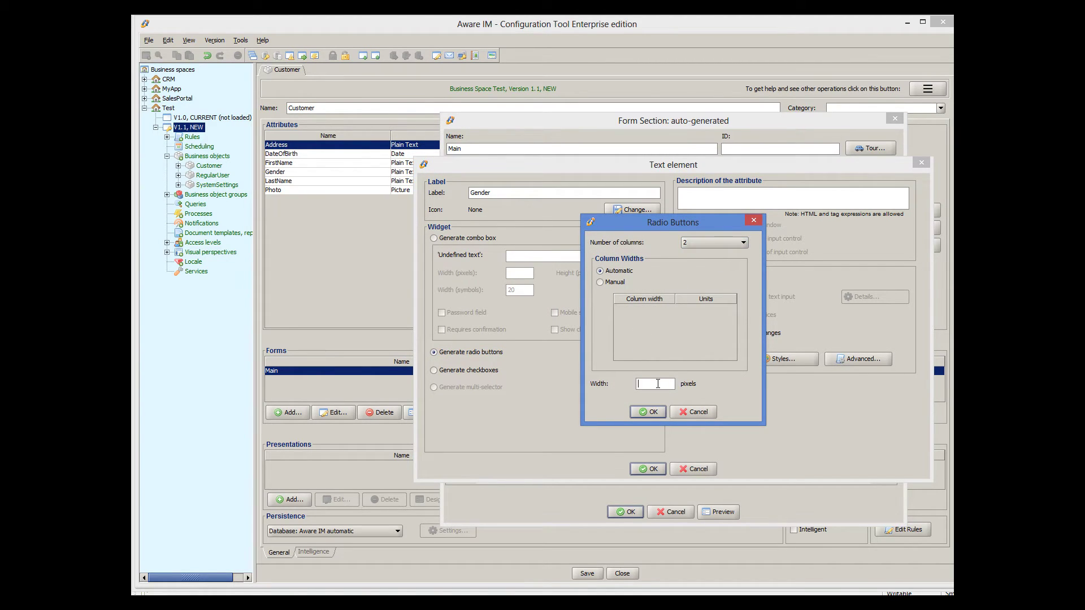
click(654, 412)
click(654, 468)
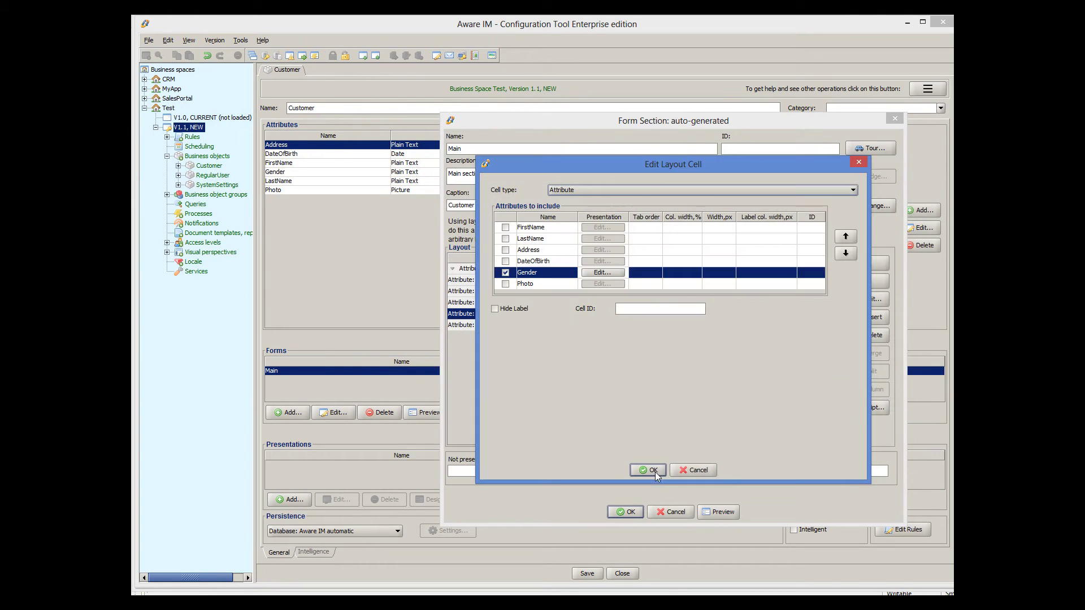
click(653, 470)
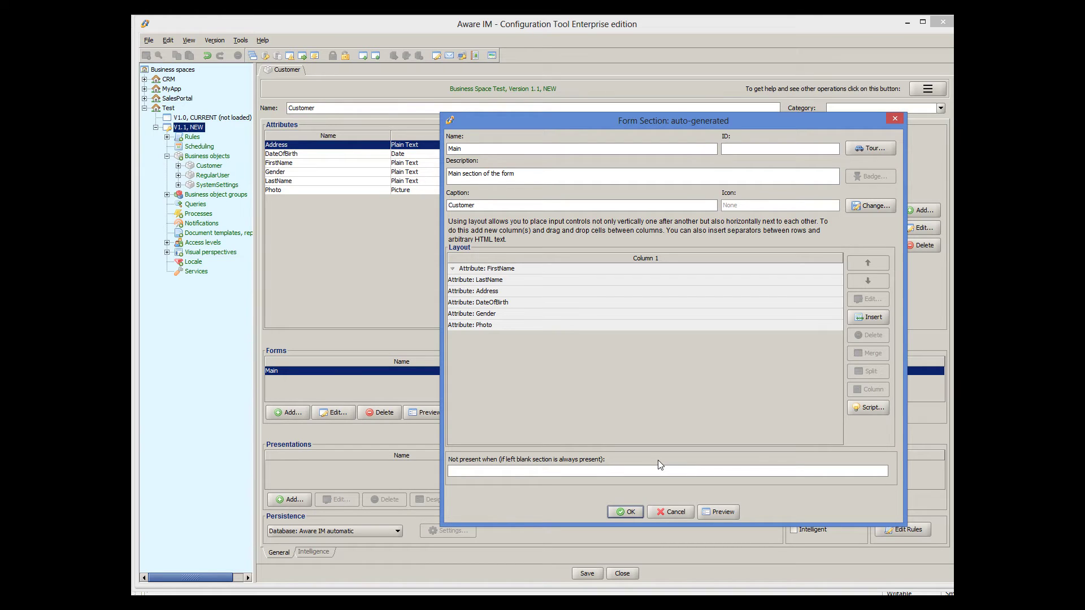
- Give the DateOfBirth attribute the description MM/dd/yyyy, shown to the right of the input control, and preview the form
double_click(483, 305)
click(595, 264)
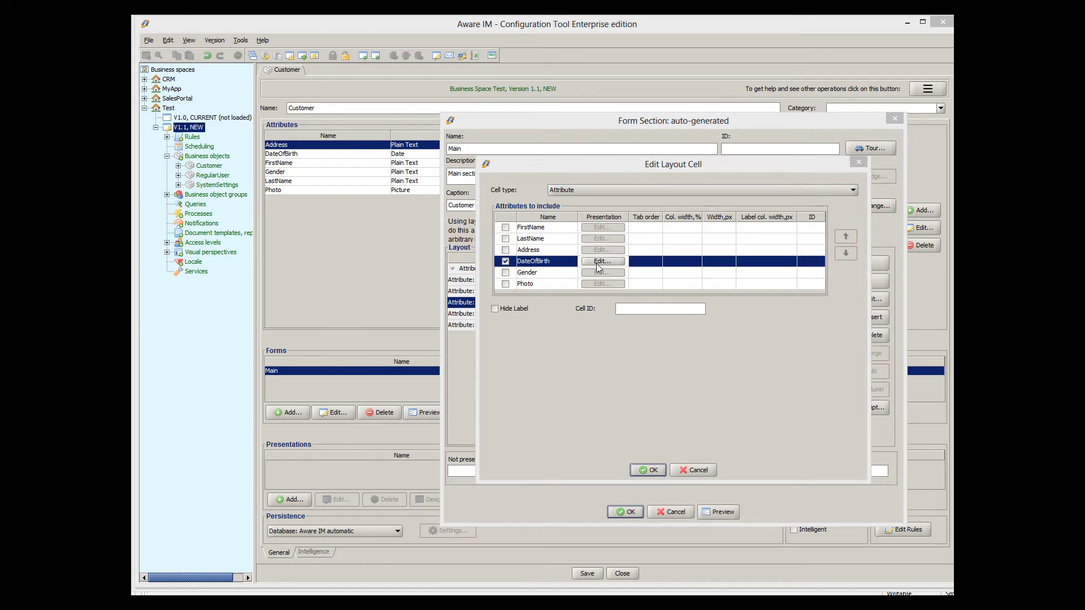
click(596, 263)
click(566, 329)
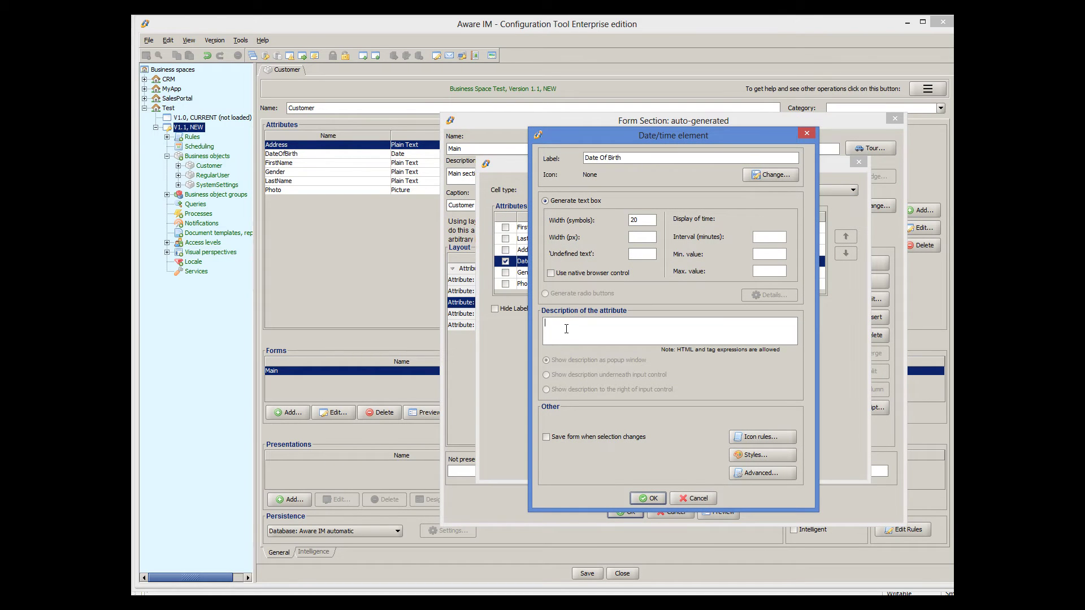
text(MM/dd/)
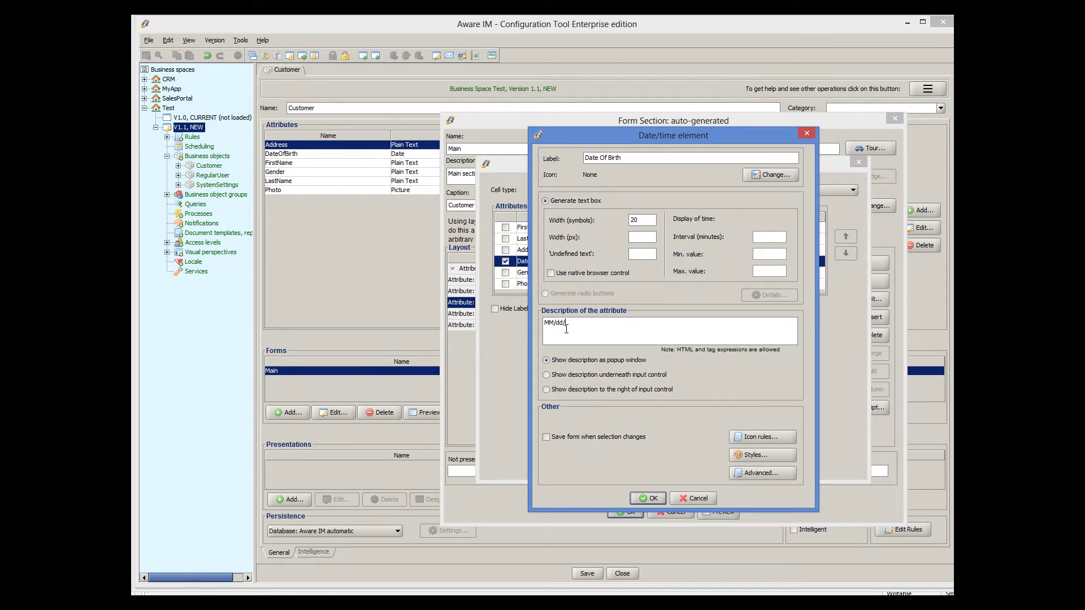
text(yyyy)
click(545, 390)
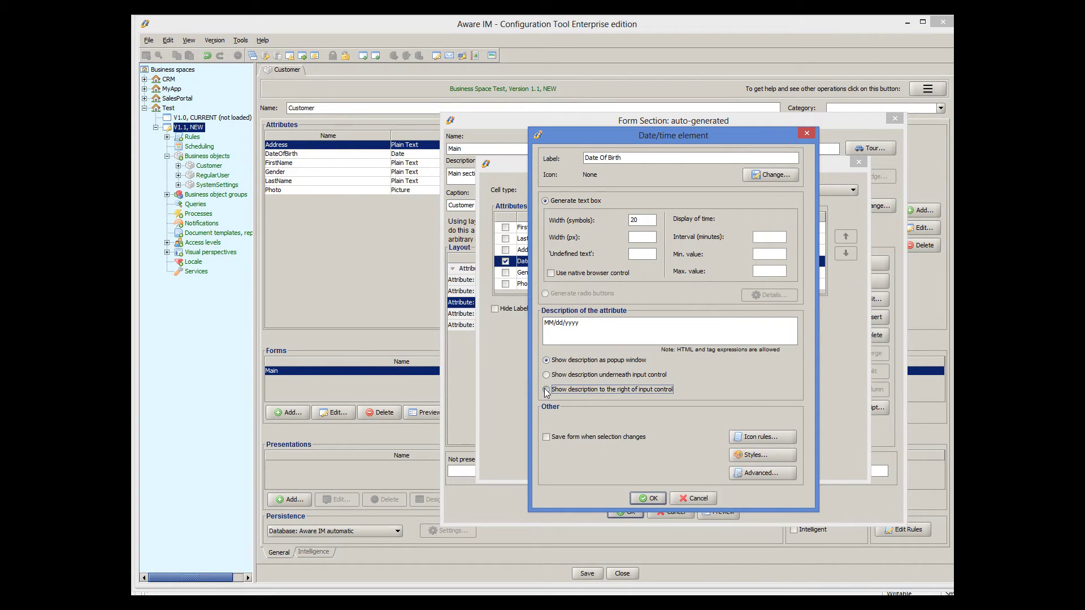
click(652, 500)
click(653, 472)
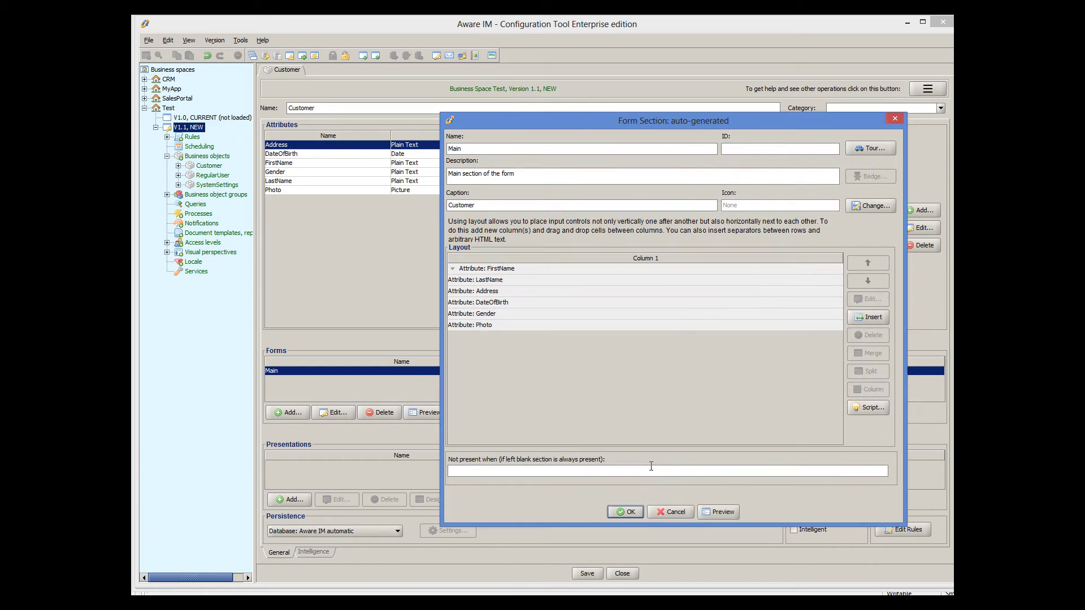
click(718, 511)
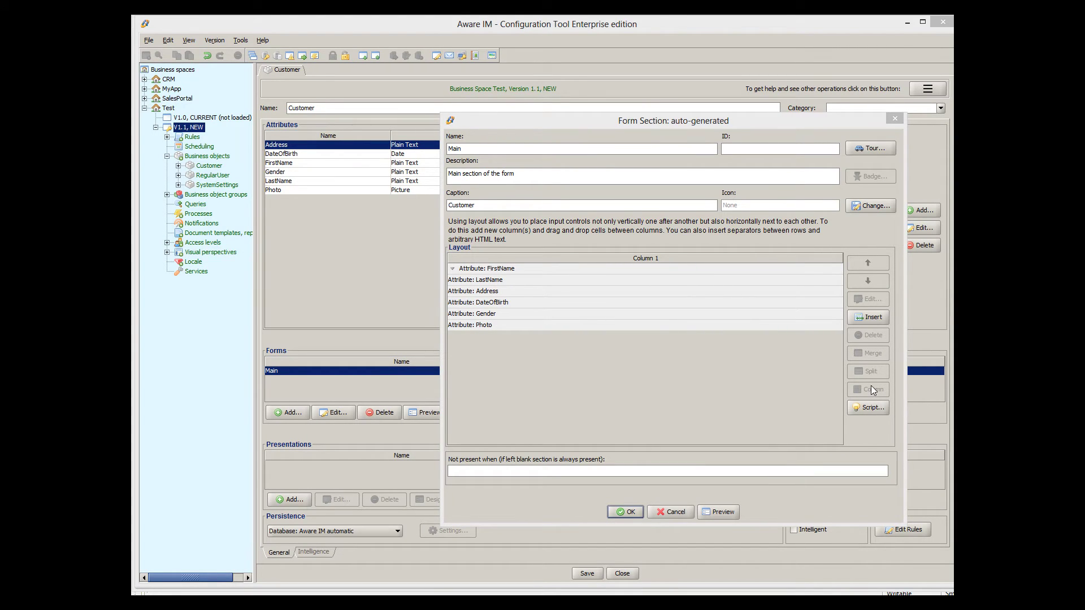
- Insert a blank column into the Main section's layout and move the Photo attribute to the first row of Column 2
click(867, 319)
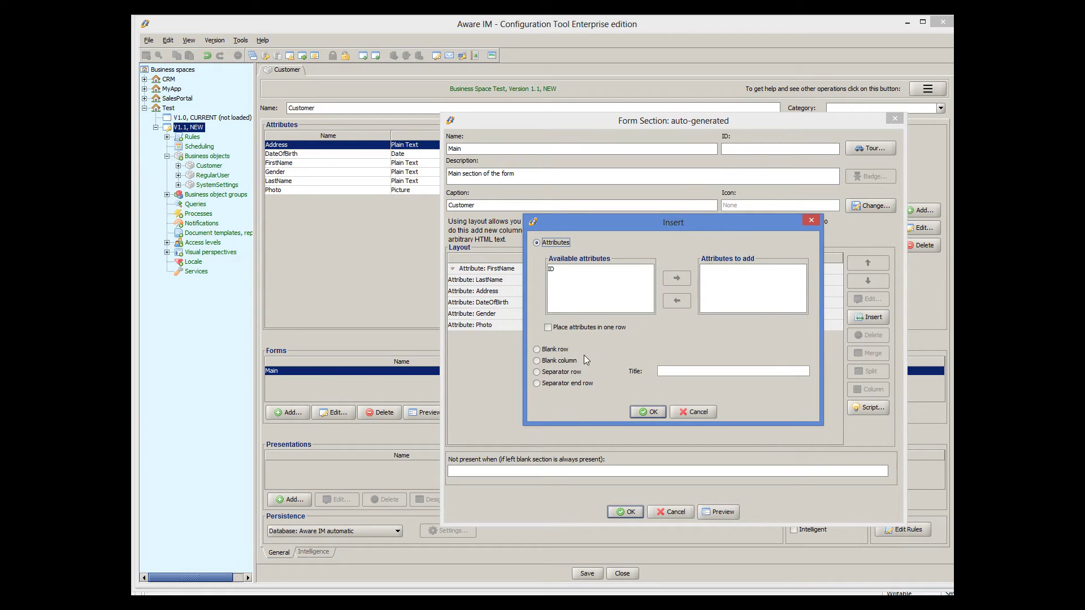
click(574, 360)
click(648, 410)
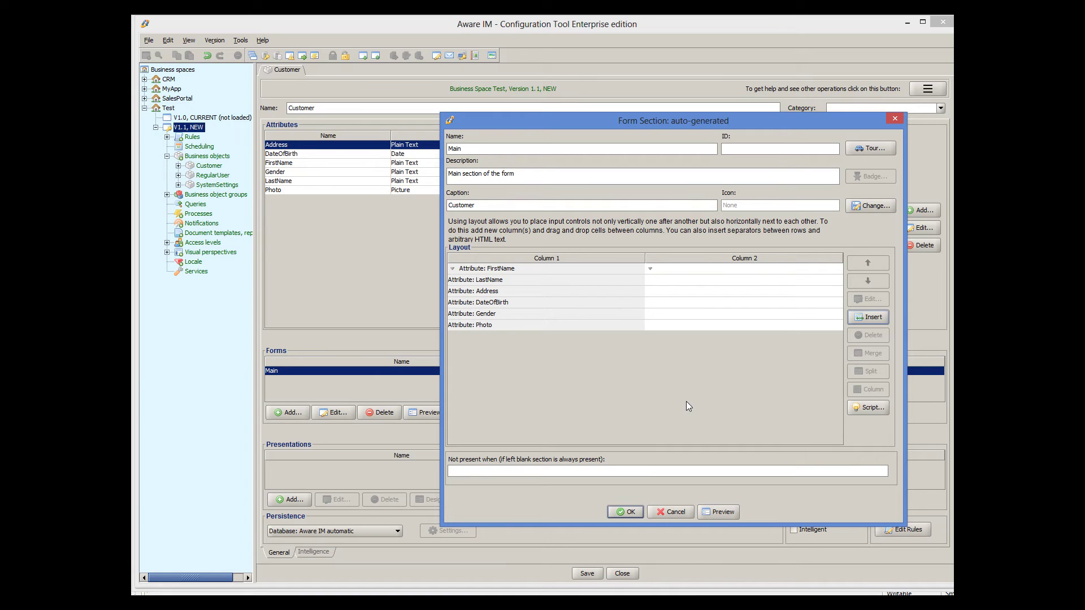
click(540, 327)
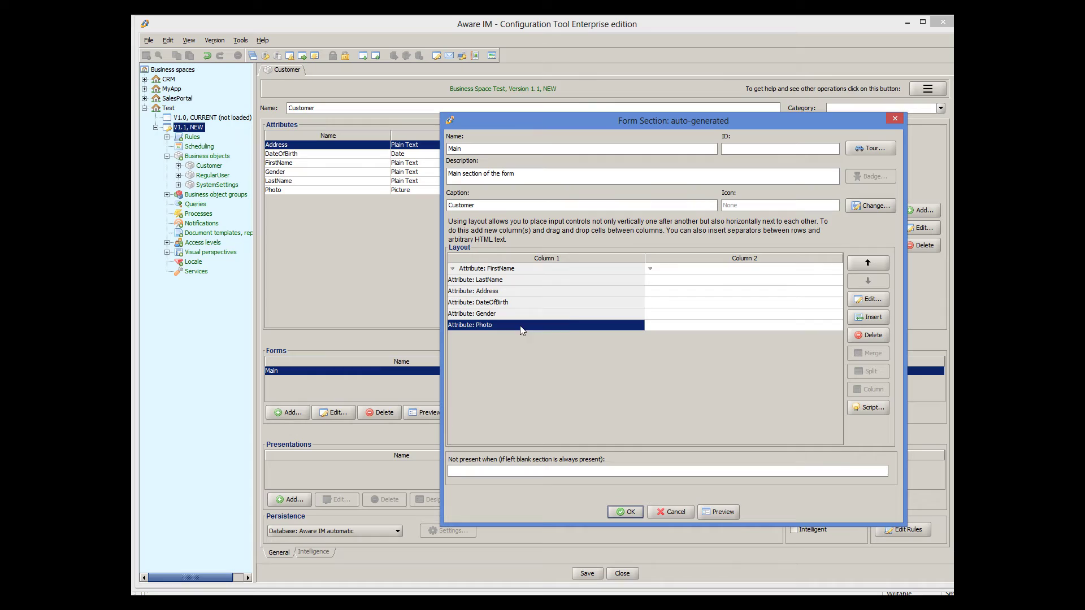
drag(520, 331, 685, 269)
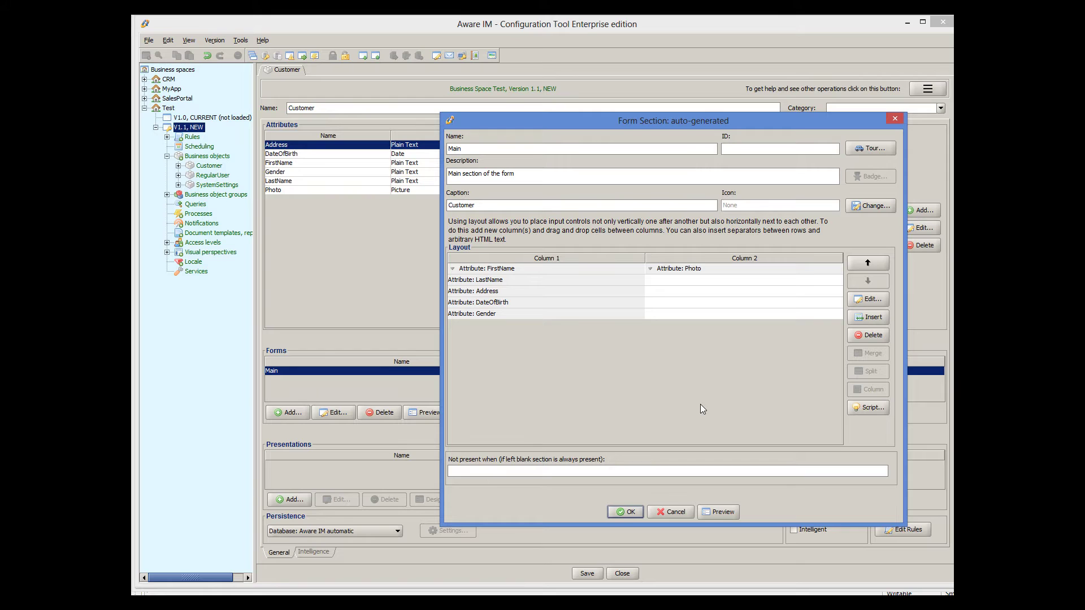
- Place Column 2's label above the control, set Column 1 to 60% and Column 2 to 40% of the form width, and preview the form
double_click(655, 269)
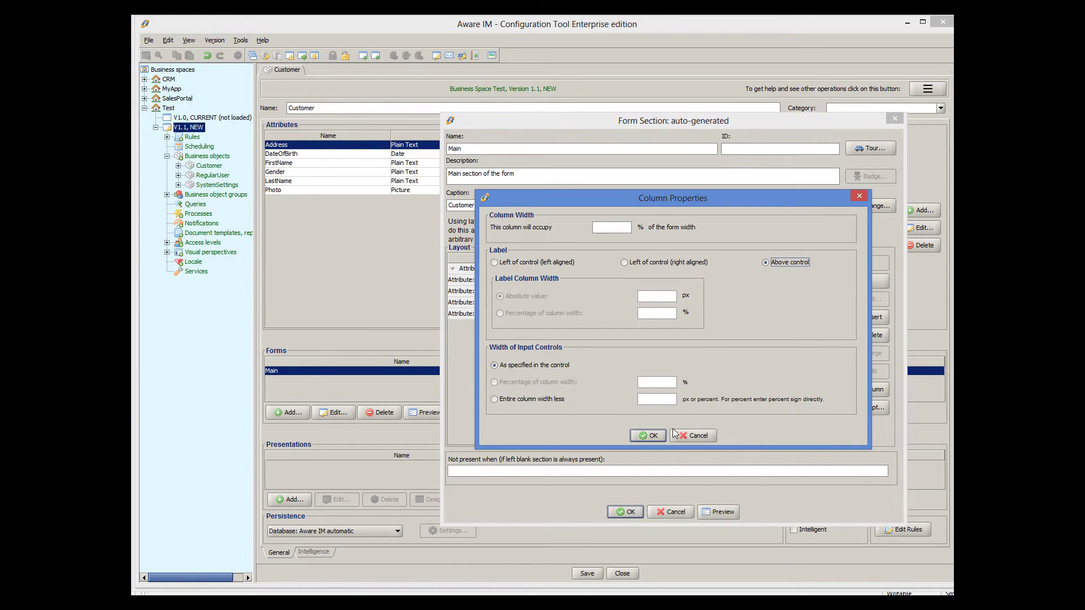
click(648, 435)
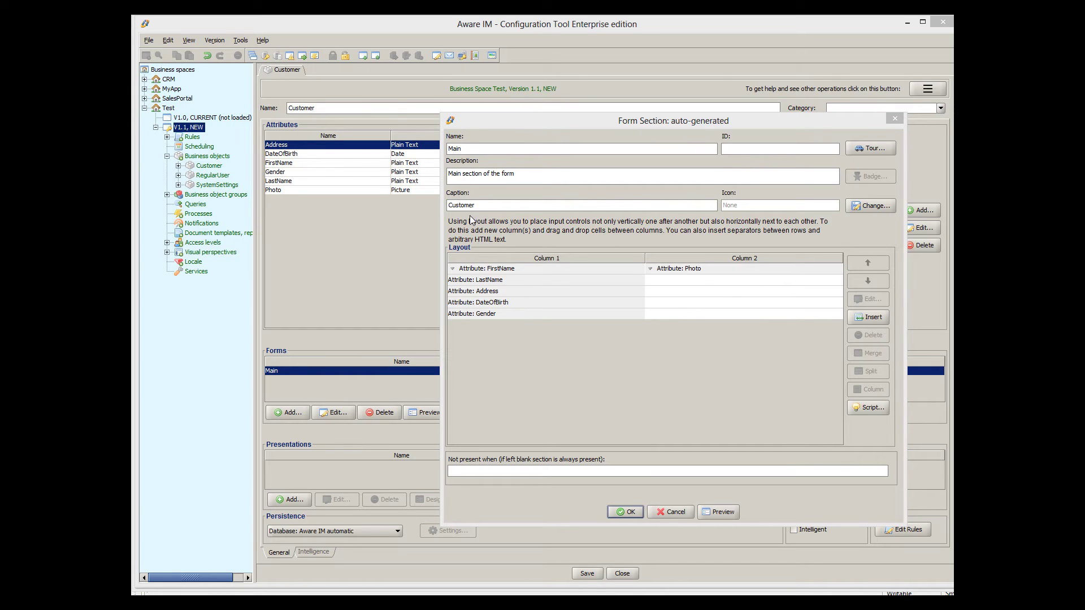
click(453, 269)
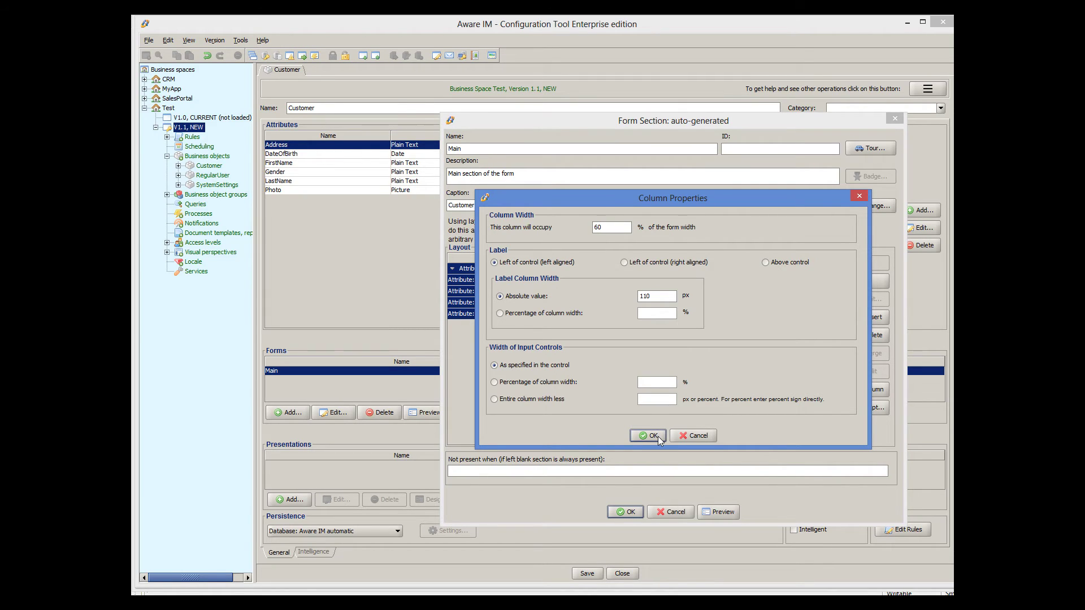
click(653, 436)
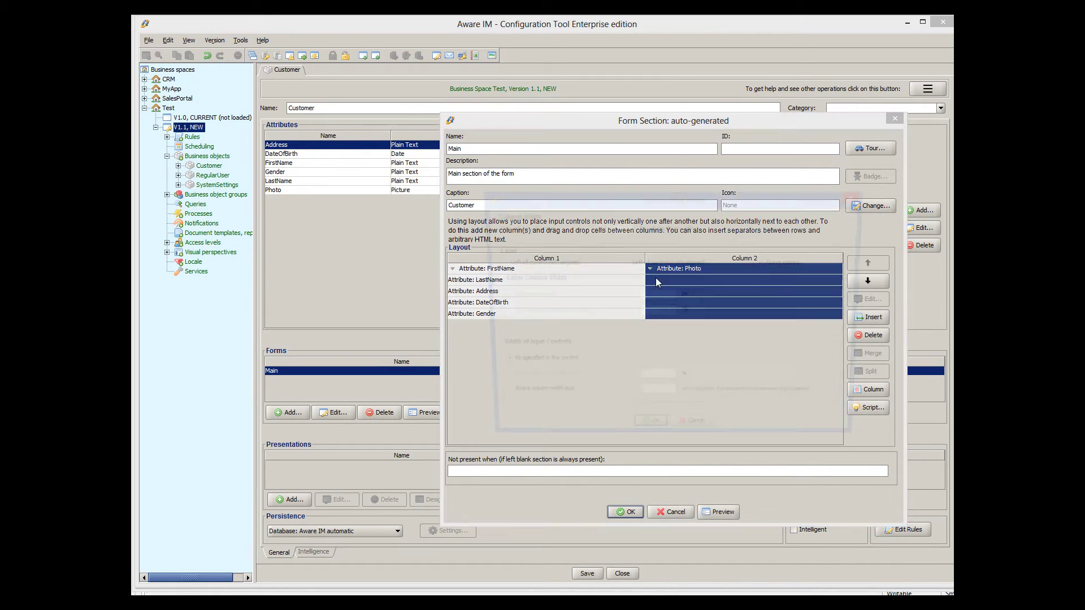
double_click(657, 282)
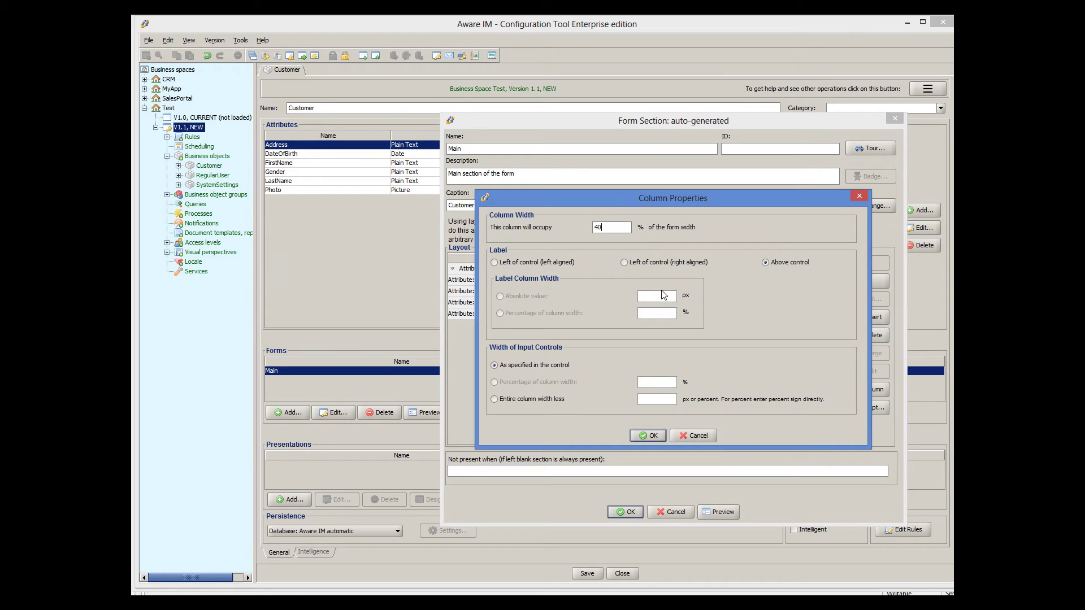
click(659, 435)
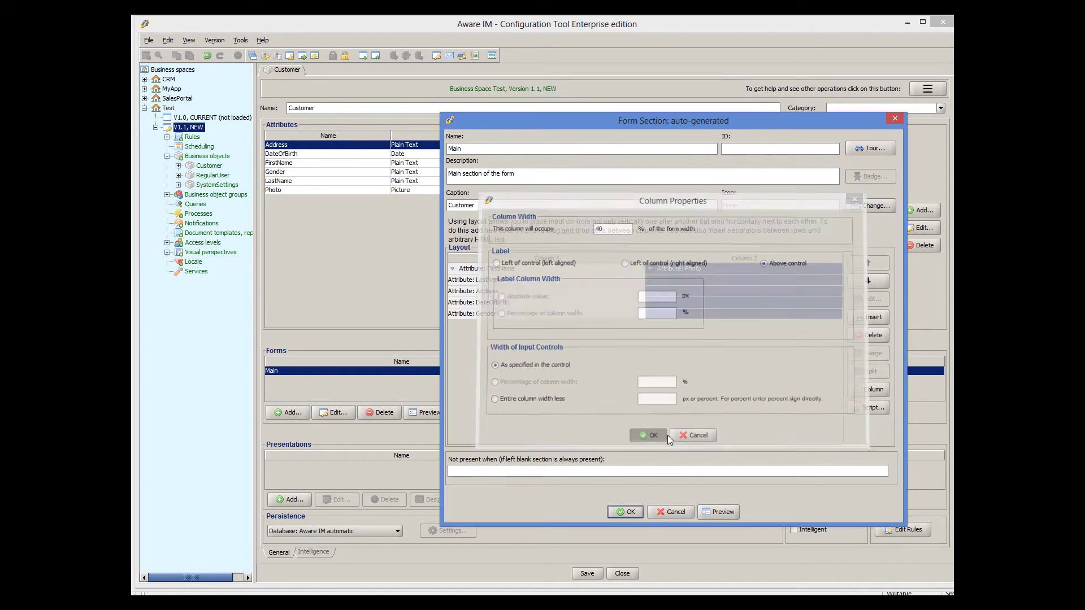
click(721, 515)
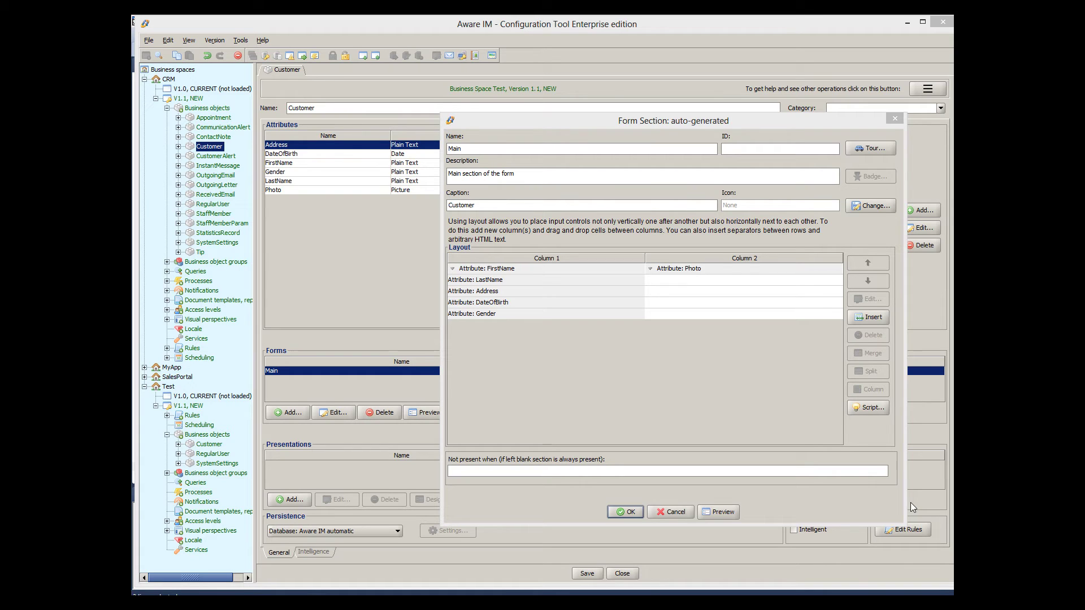
- Insert a blank row into the section layout and move it above the FirstName row
click(618, 269)
click(861, 317)
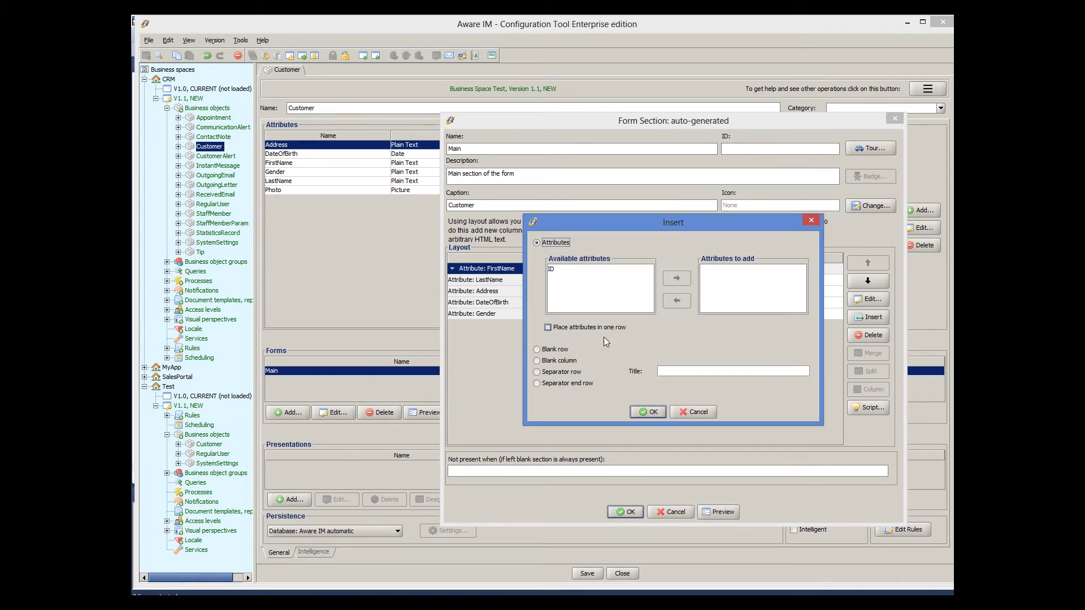
click(574, 350)
click(649, 413)
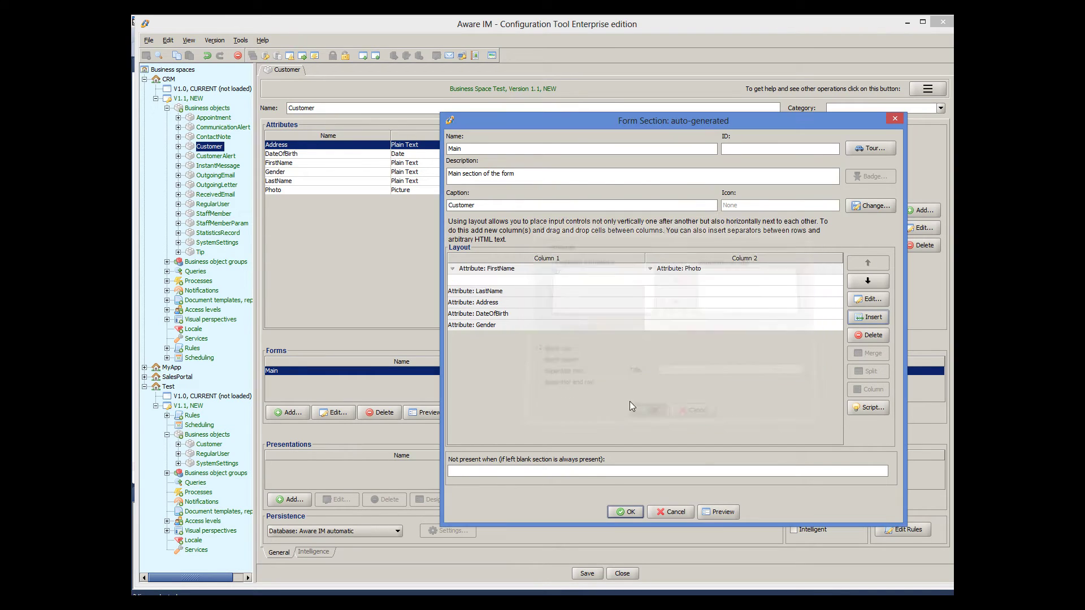
click(575, 286)
click(852, 263)
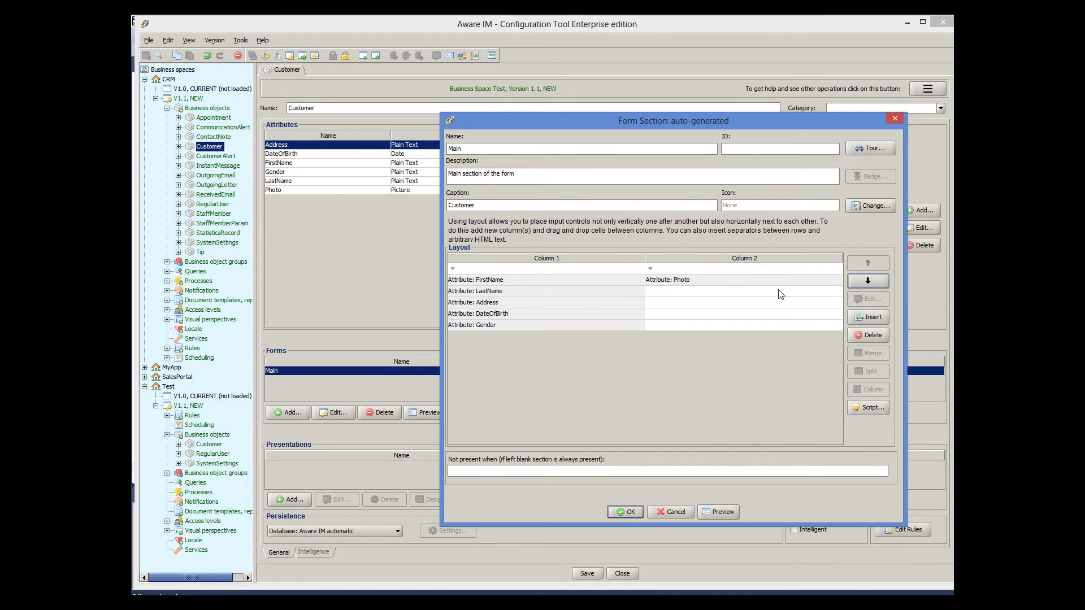
- Make the empty first cell an HTML cell with a bordered lavender note that all fields marked with red stars must be entered, and preview
click(624, 271)
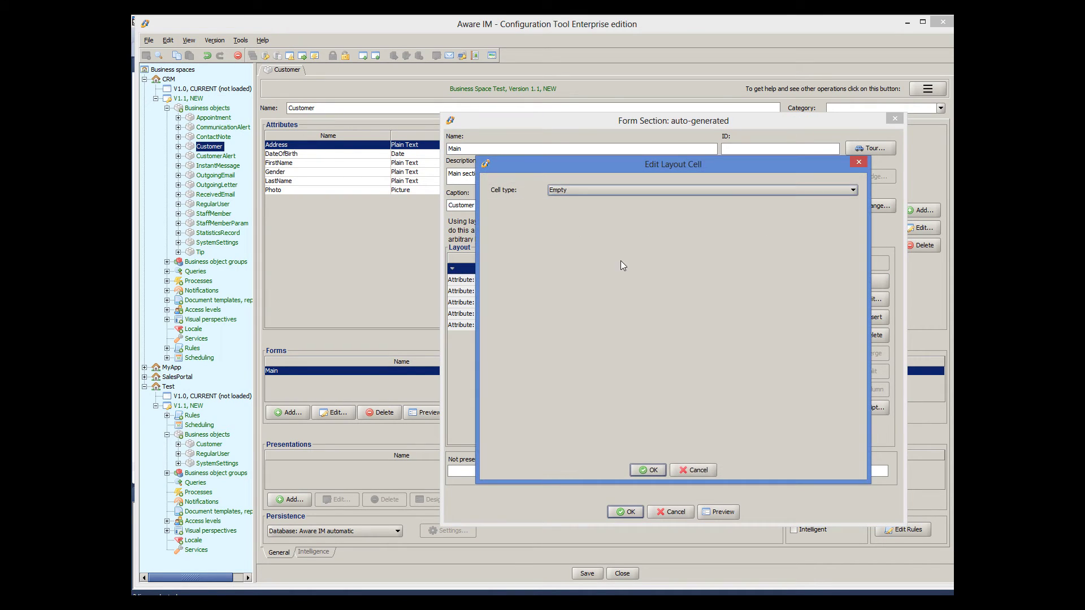
click(605, 193)
click(597, 210)
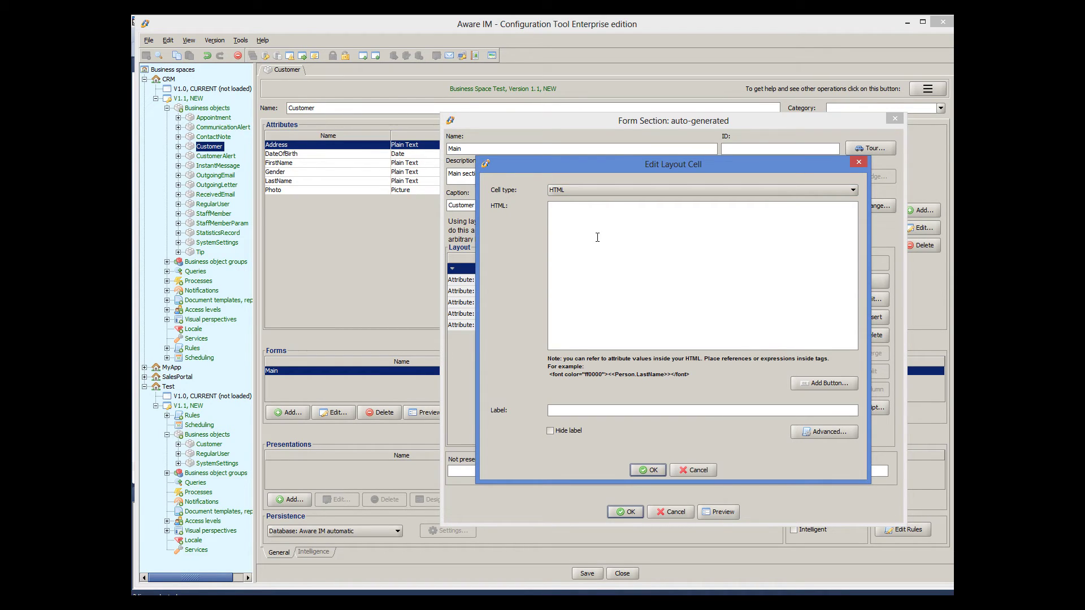
text(<div style="border: solid 1px gray;PADDING: 8px; BACKGROUND-COLOR: lavender;"> Please note that all fields marked with red stars must be entered. </div>)
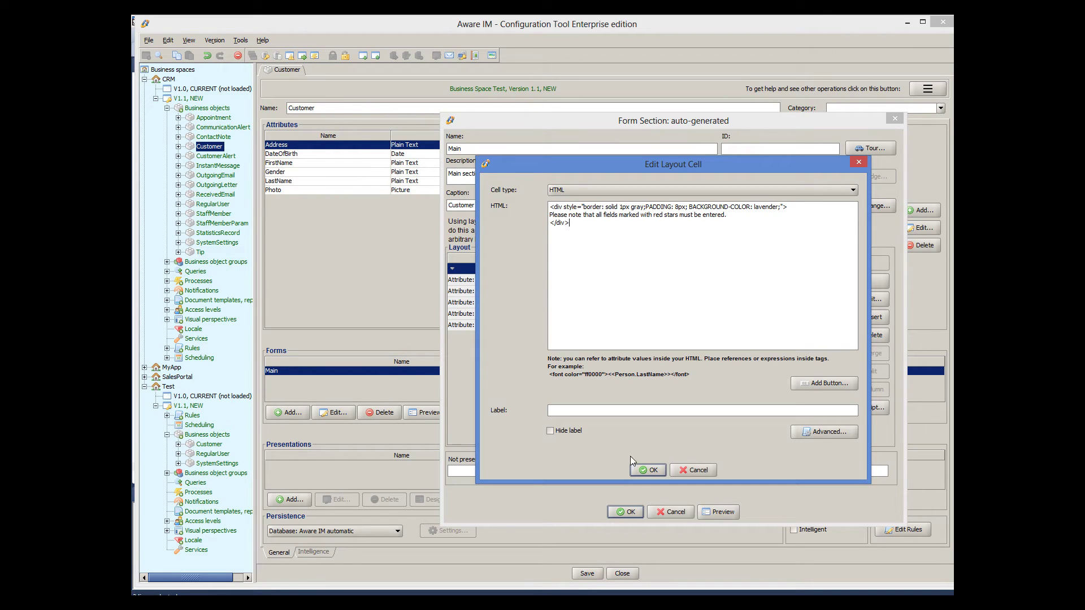
click(640, 471)
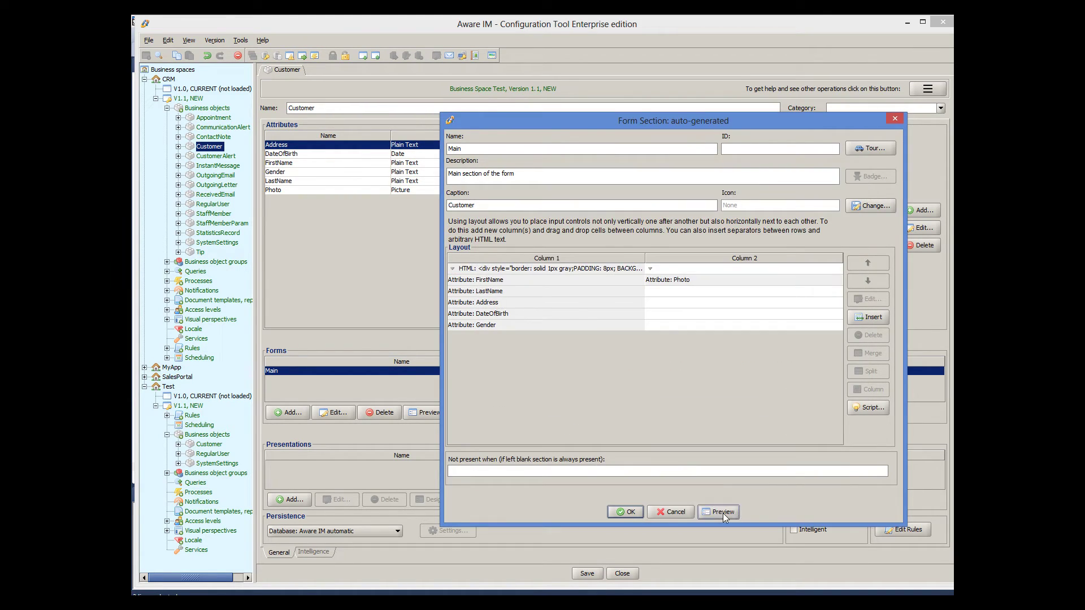
click(723, 512)
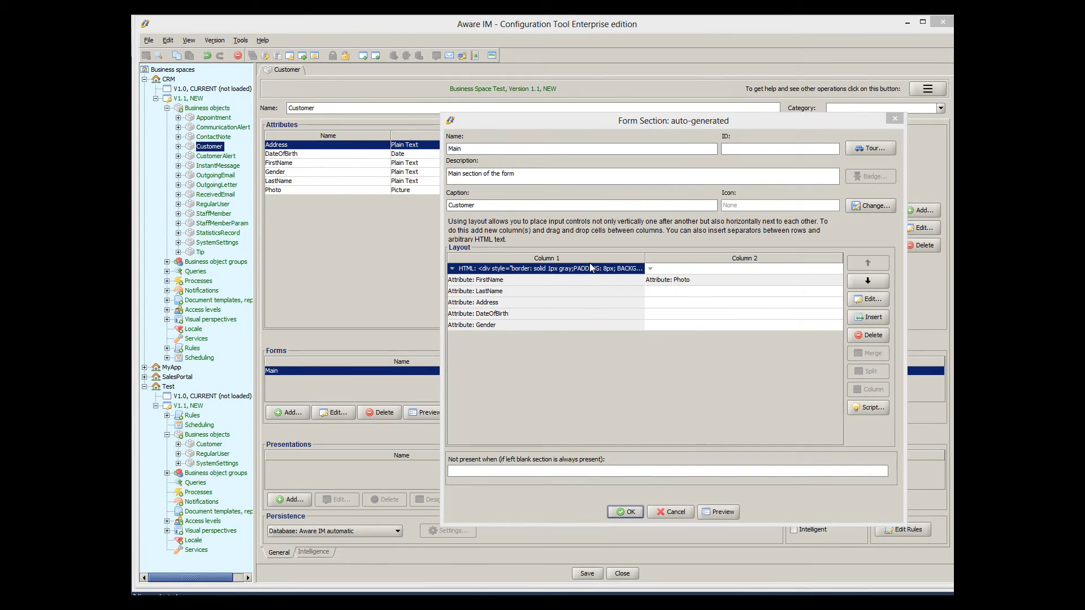
- Hide the HTML cell's label and merge the cell with the empty Column 2 cell beside it
double_click(592, 269)
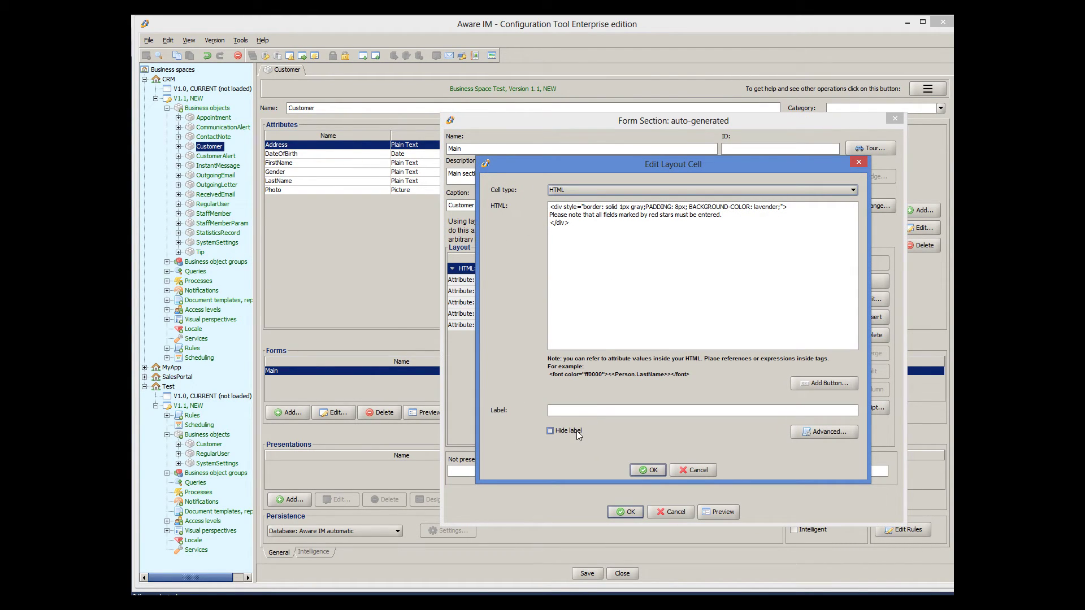
click(648, 469)
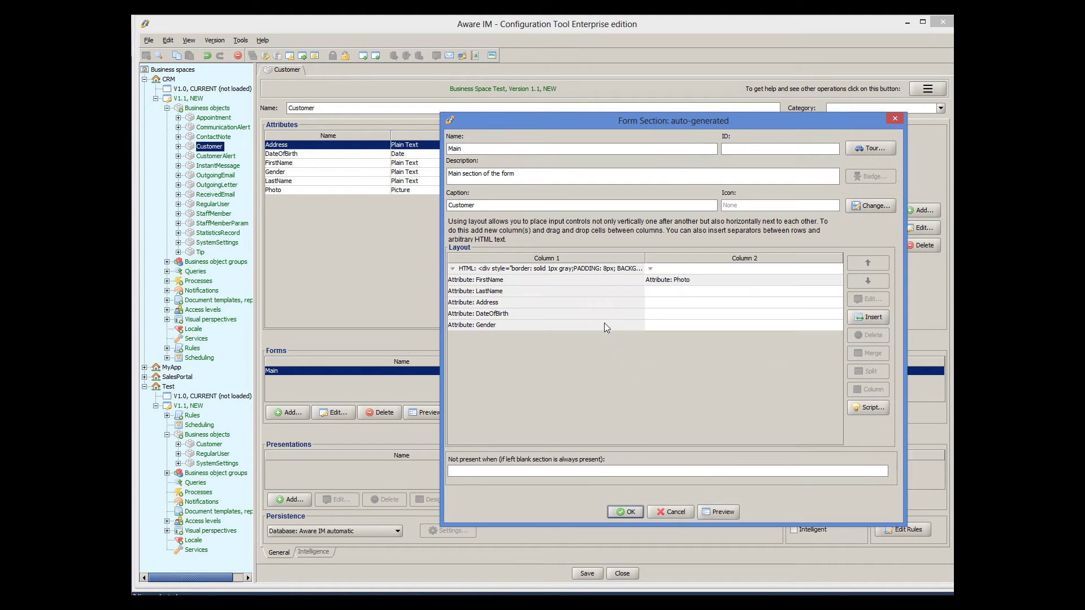
click(585, 271)
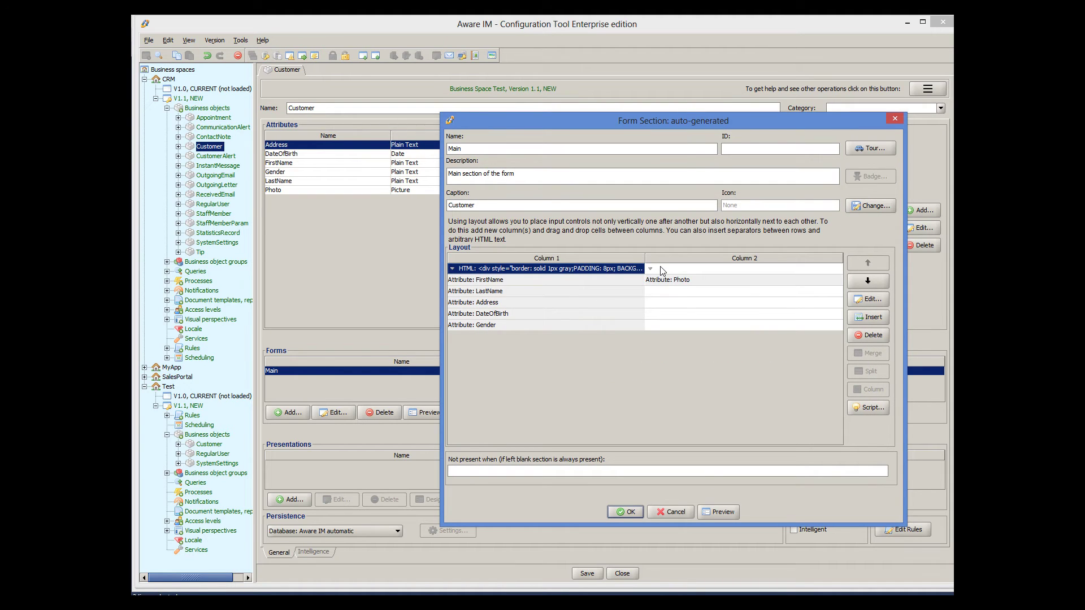
shift+click(663, 272)
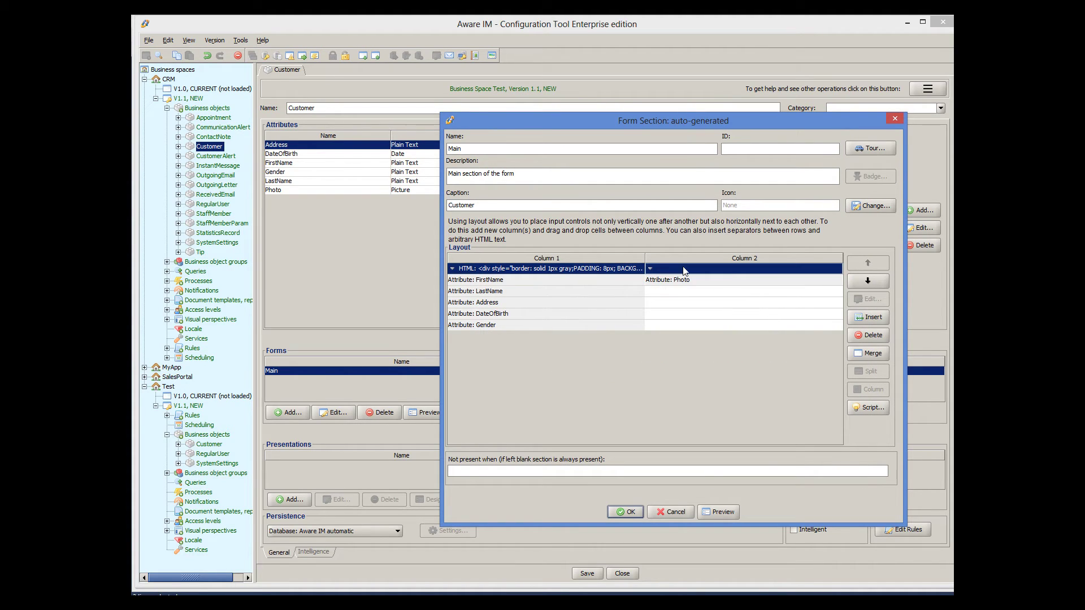
click(872, 354)
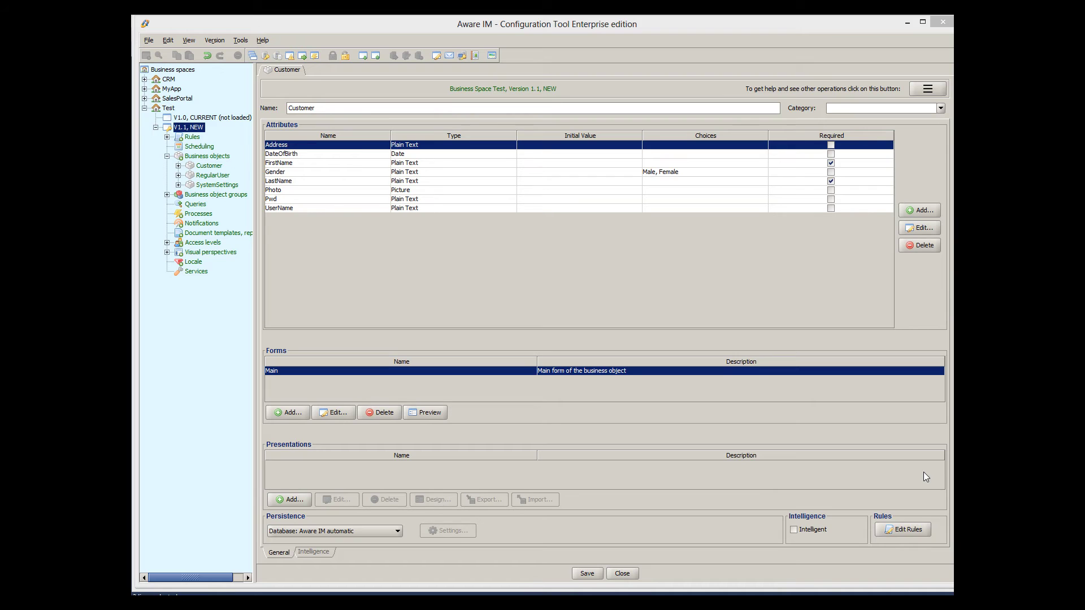
- Open the Main form's Main section and insert a separator row titled Personal Details below the HTML row
double_click(627, 372)
double_click(584, 360)
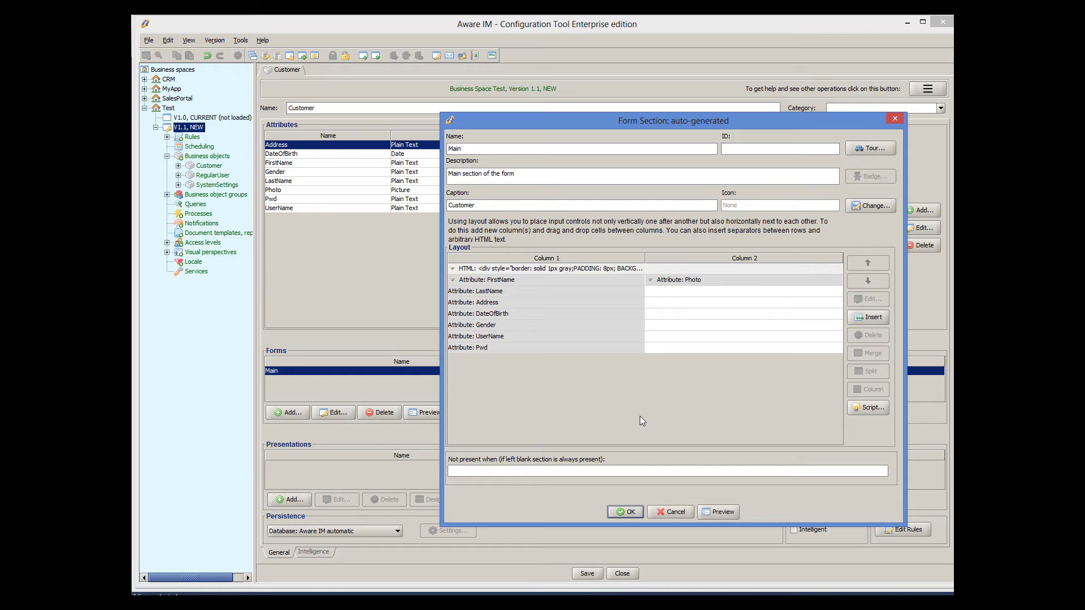
click(515, 269)
click(870, 318)
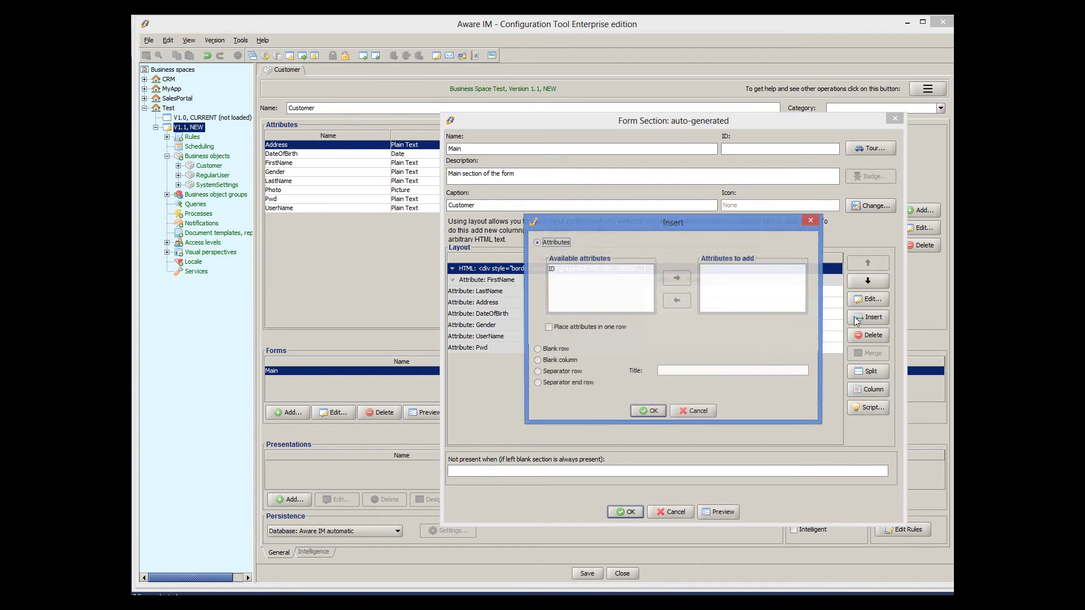
click(563, 372)
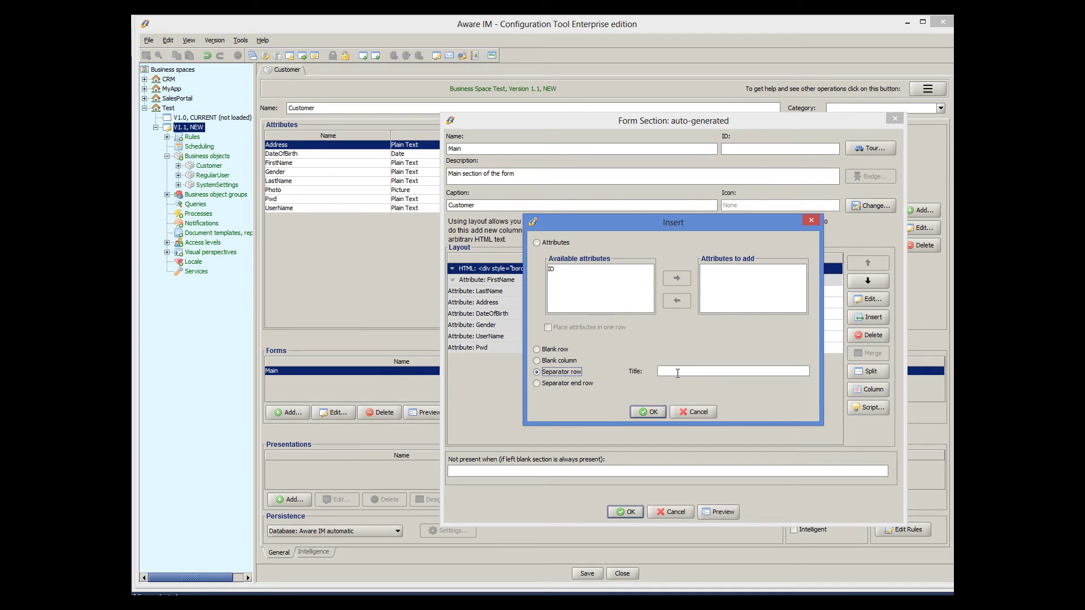
click(677, 373)
text(Personal Details)
click(648, 412)
- Insert a separator row titled System Access below the Gender row and preview the form
click(503, 337)
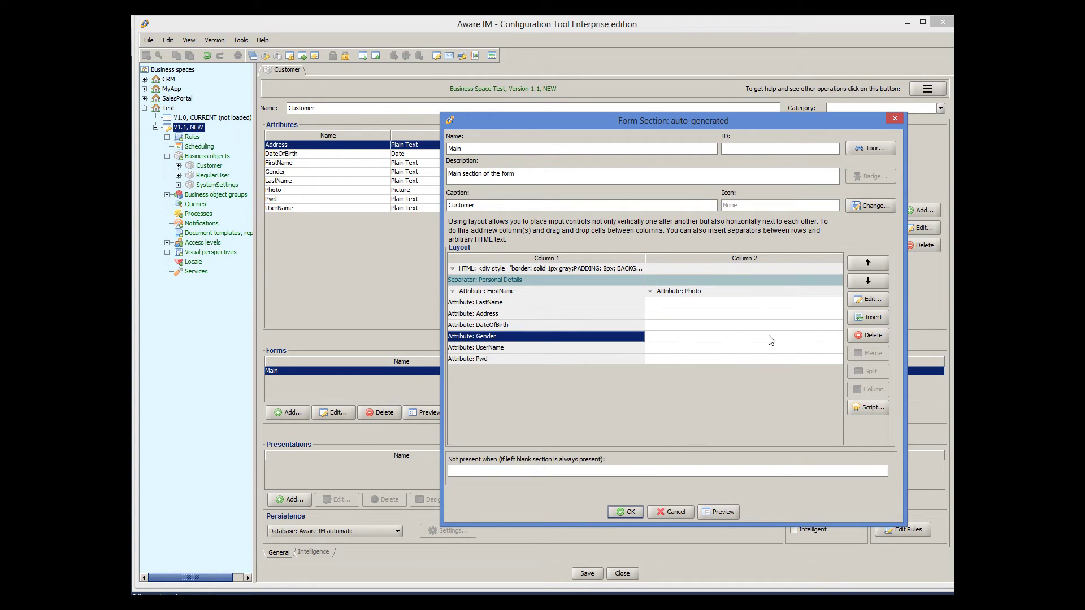
click(853, 319)
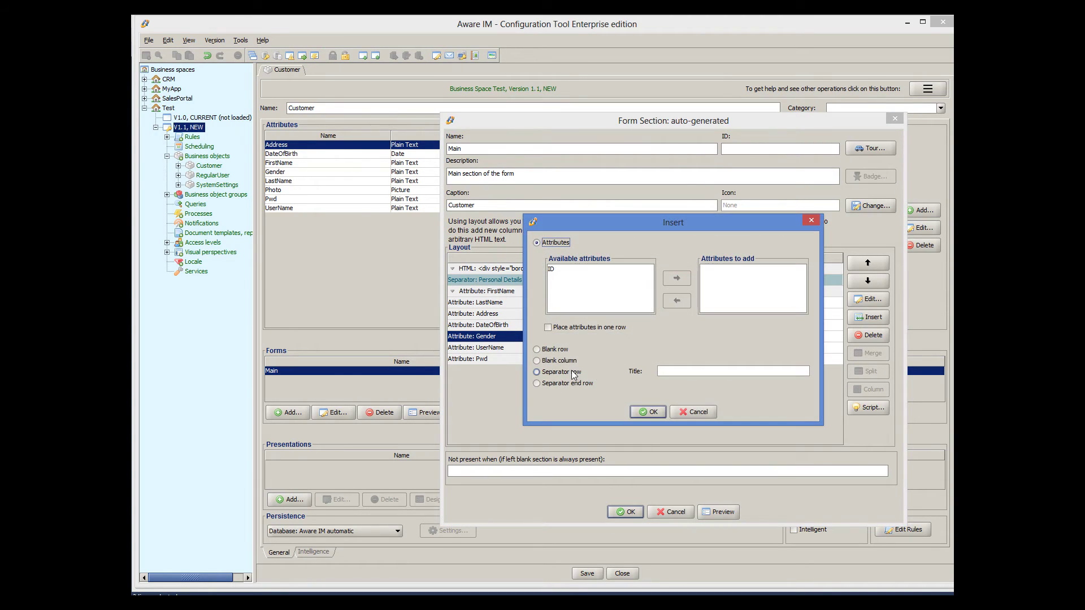
click(575, 374)
click(664, 370)
text(System Access)
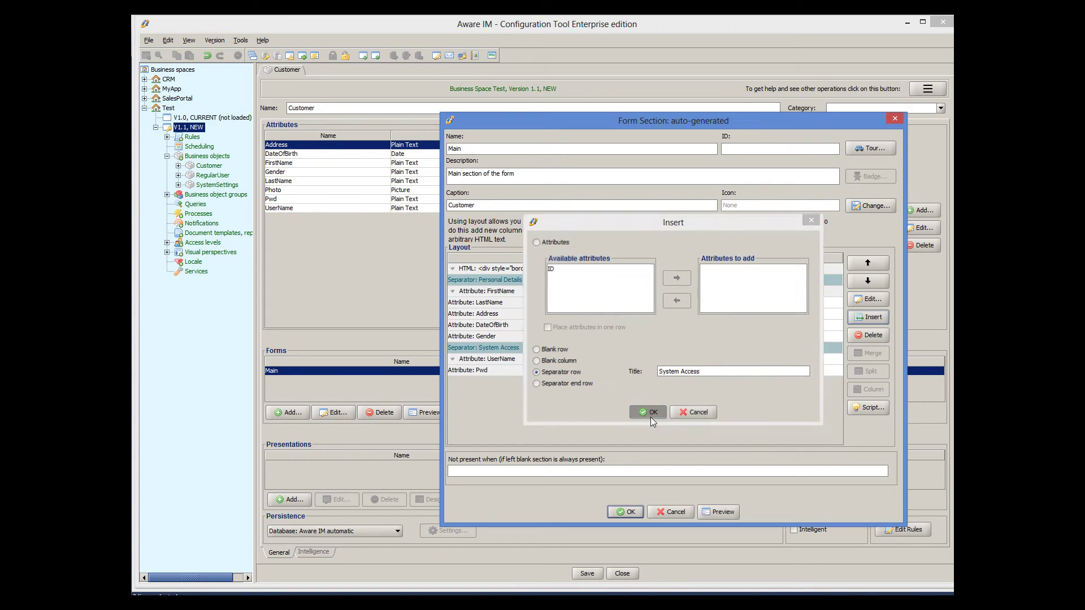
click(650, 416)
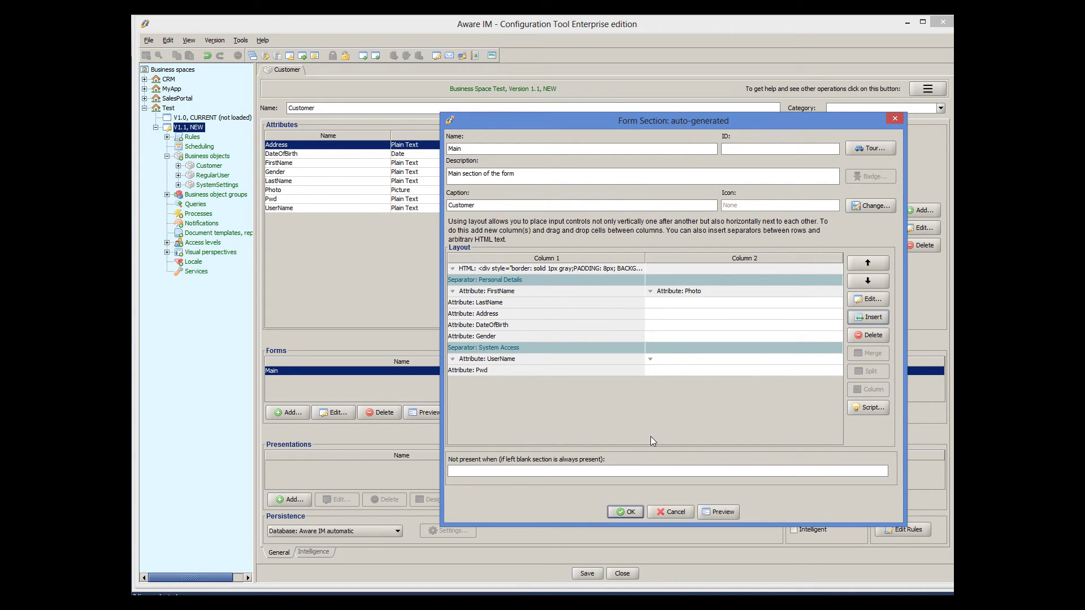
click(722, 512)
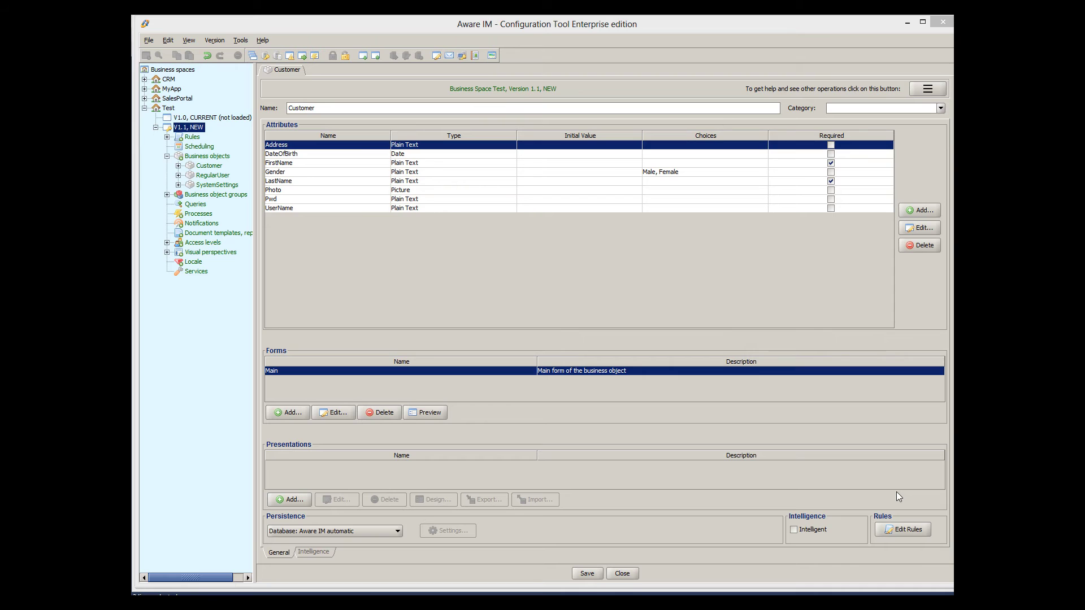
- Open the Main form's Main section and delete both the personal details and System Access separator rows
double_click(689, 373)
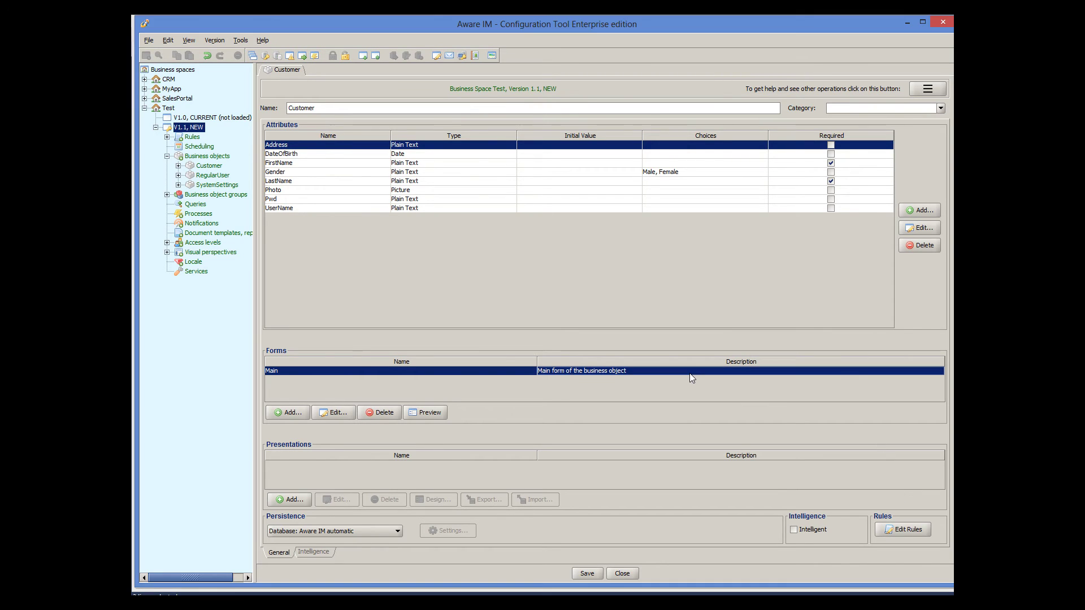
double_click(622, 364)
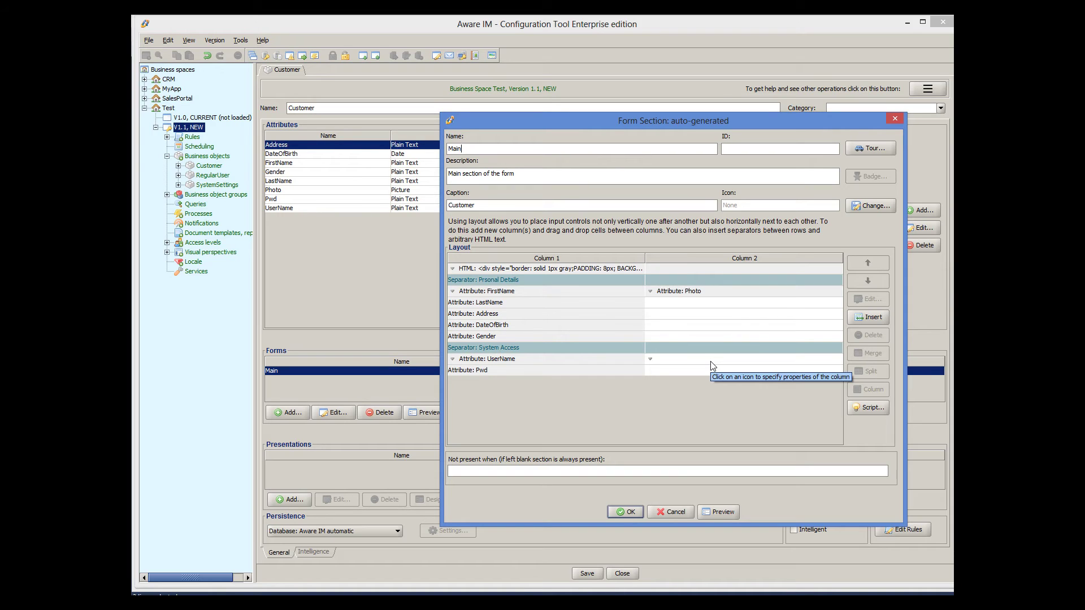
click(525, 282)
click(873, 335)
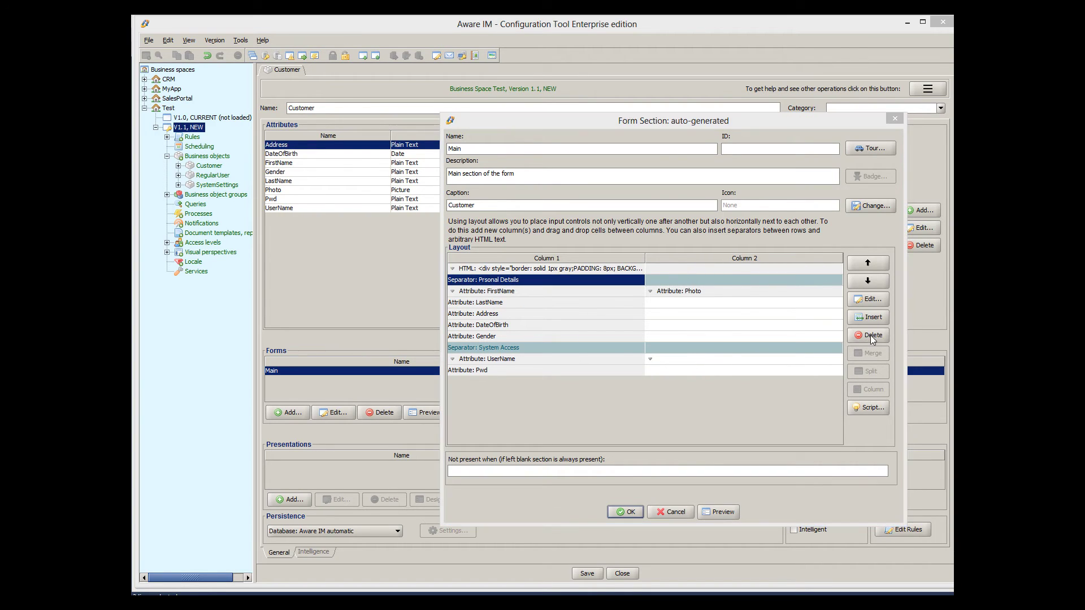
click(656, 361)
click(554, 335)
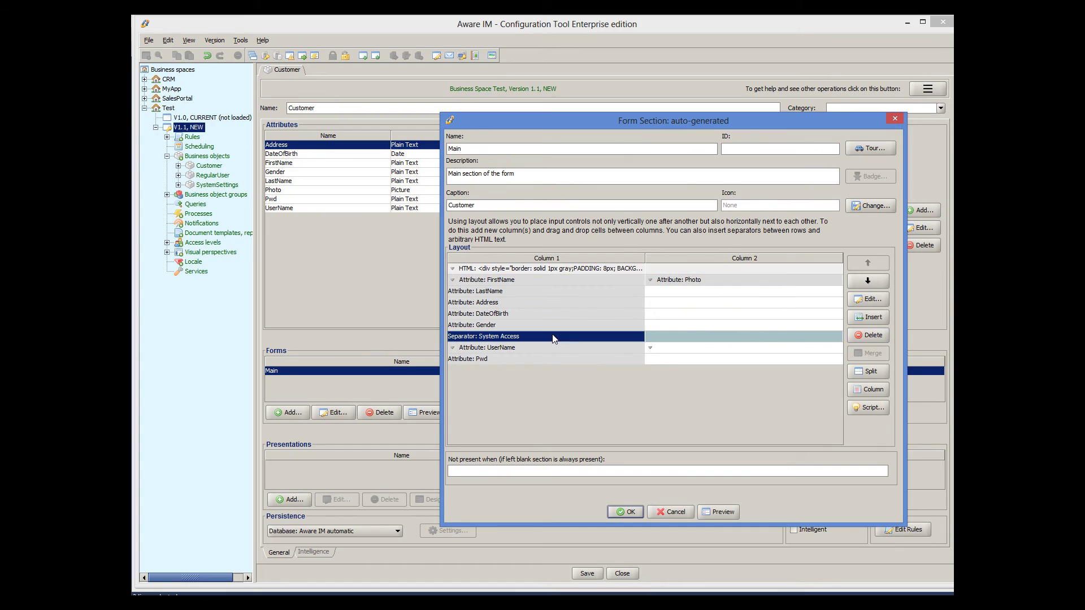
click(873, 335)
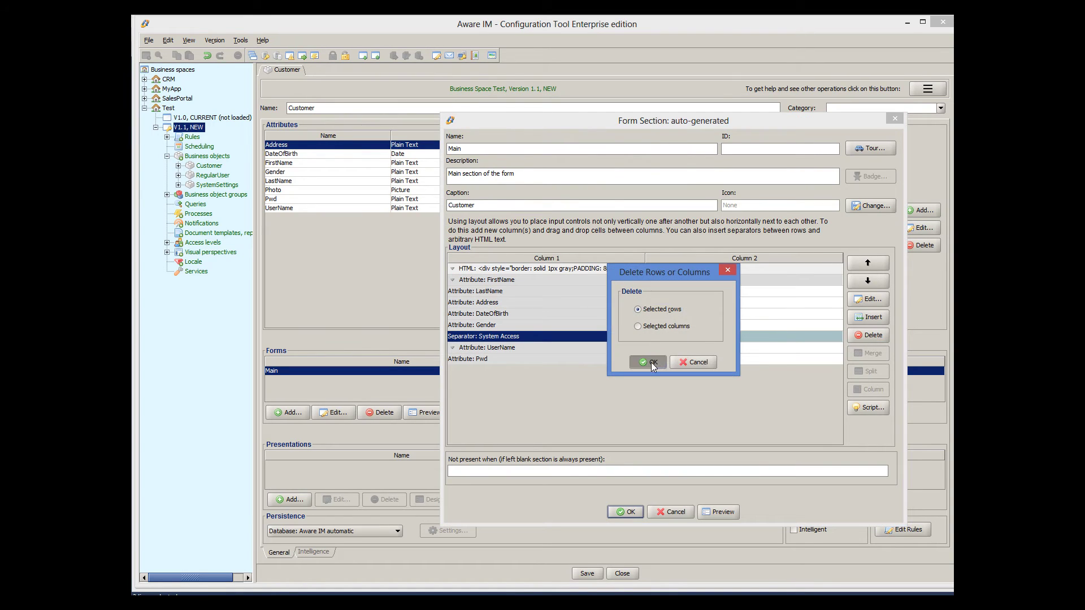
click(649, 362)
- Delete the UserName and Pwd rows from the section layout
click(500, 339)
shift+click(497, 347)
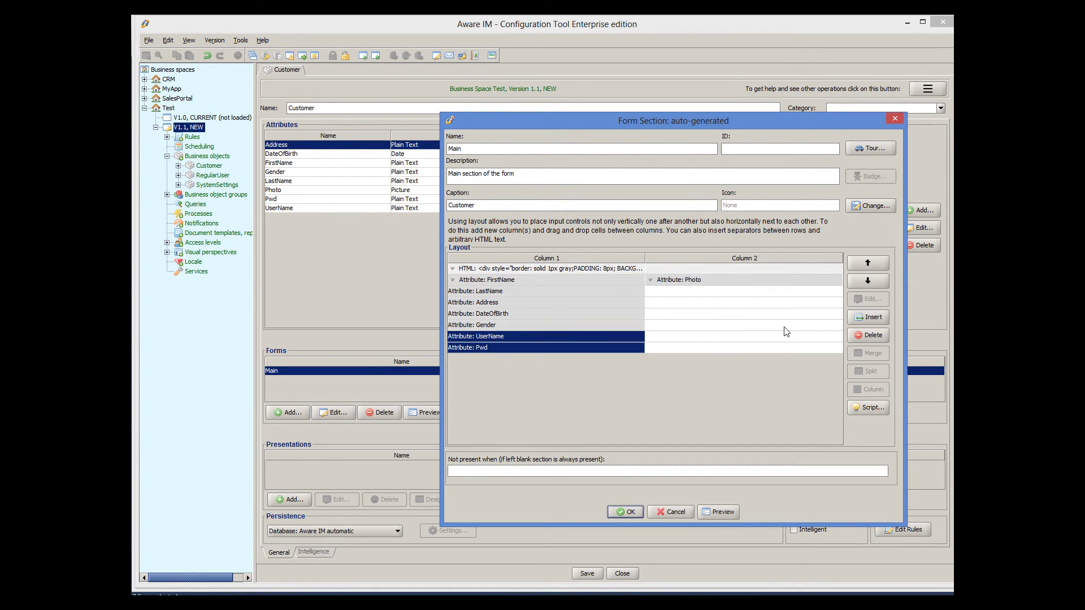
click(873, 335)
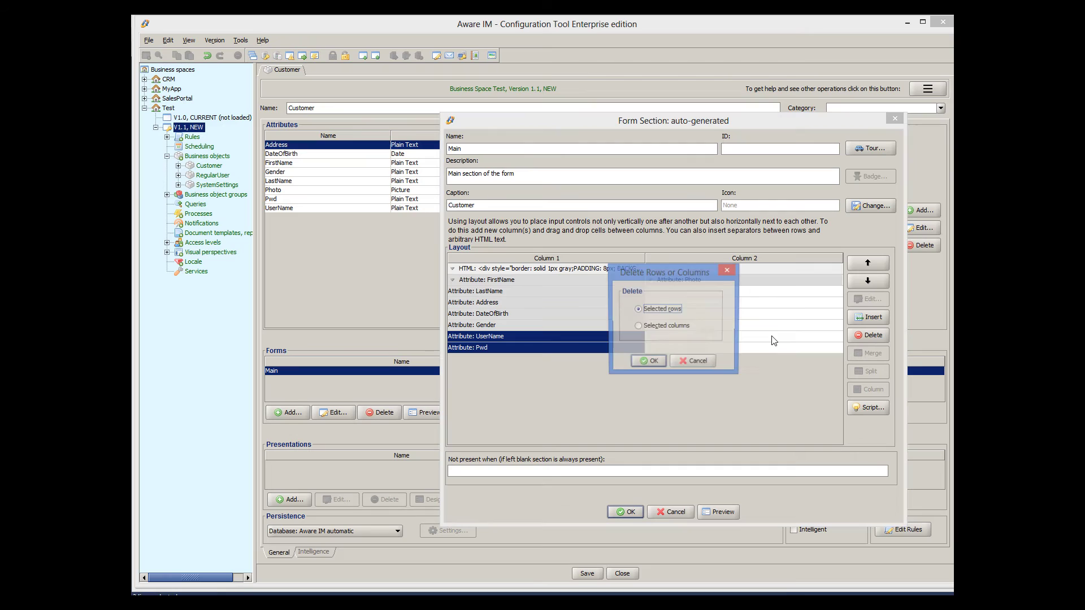
click(656, 360)
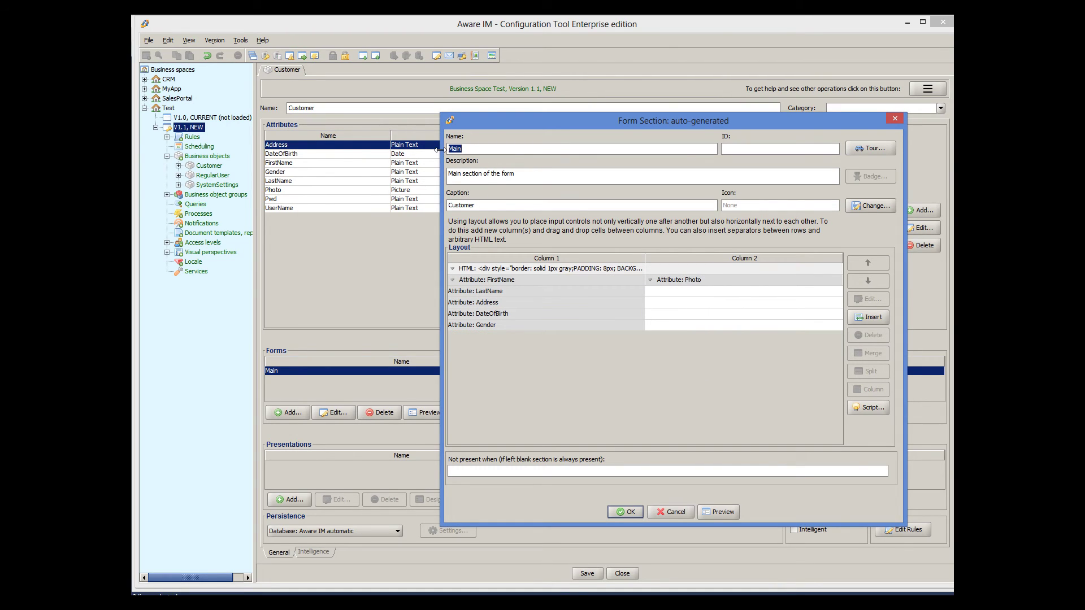
- Set both the section's name and its caption to Personal Details and confirm the section
text(Personal Detaisls)
double_click(500, 202)
key(BackSpace)
text(Personal Details)
click(639, 516)
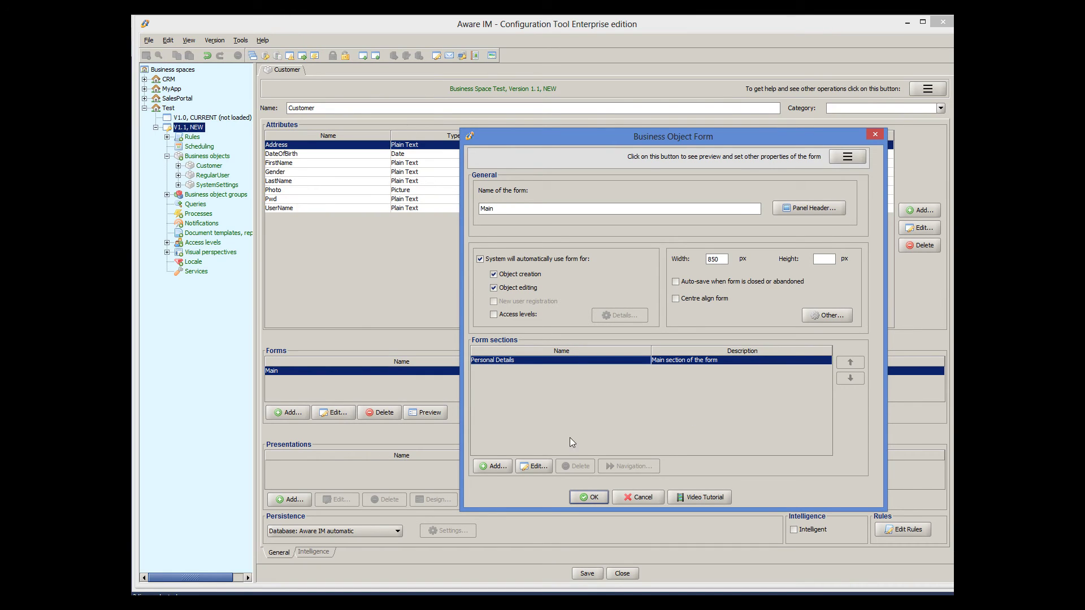
- Add a new form section with System Access as both its name and caption
click(496, 466)
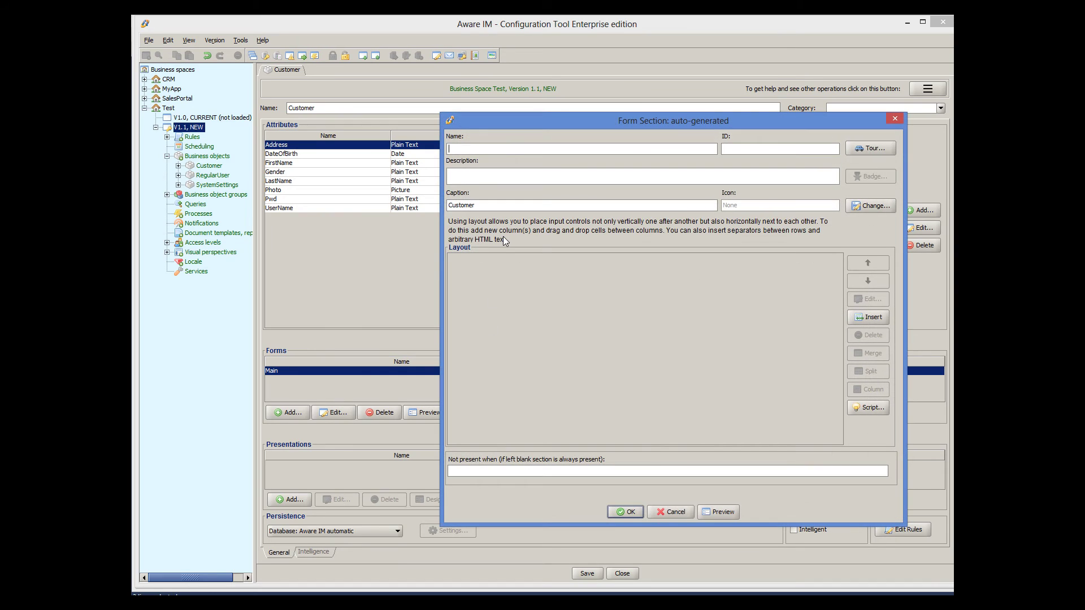
text(System Access)
drag(482, 205, 435, 205)
text(System Access)
- Insert the UserName and Pwd attributes into the System Access section's layout and confirm the section
click(881, 318)
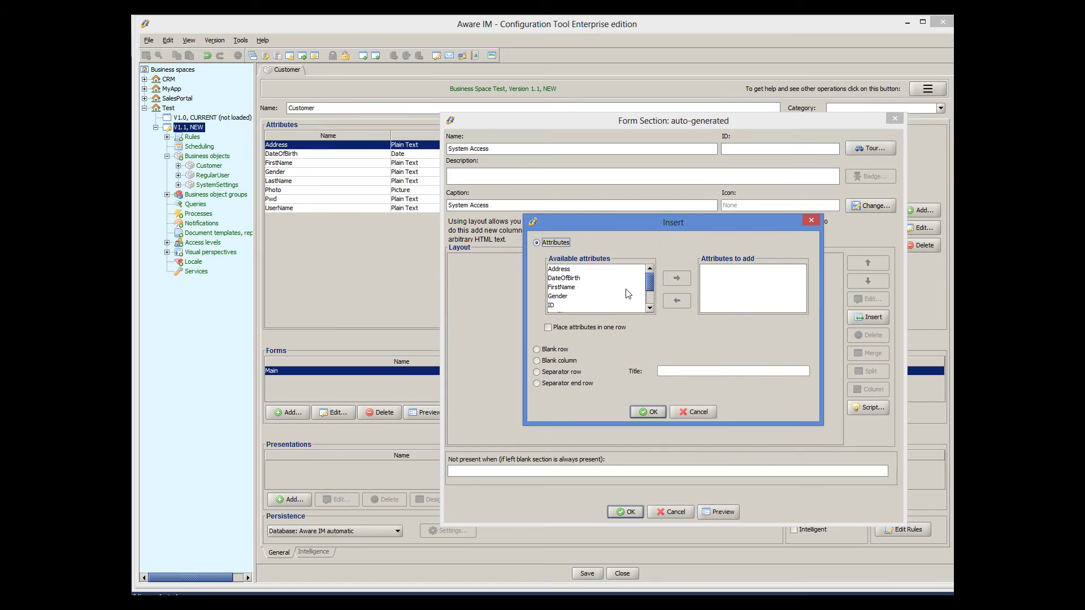
drag(649, 289, 649, 306)
click(582, 307)
double_click(581, 307)
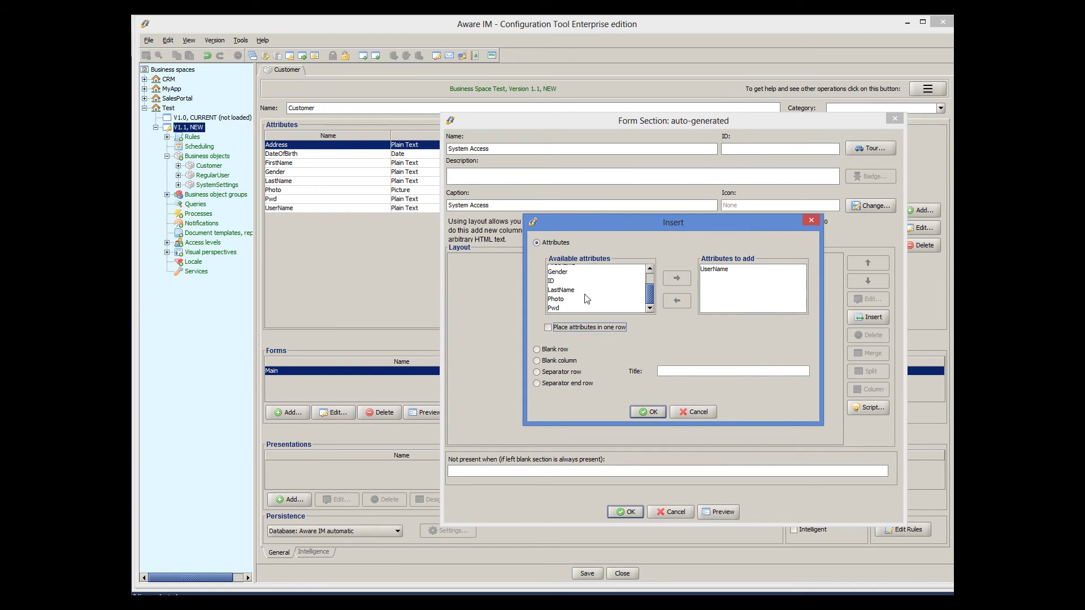
click(557, 308)
click(677, 278)
click(647, 411)
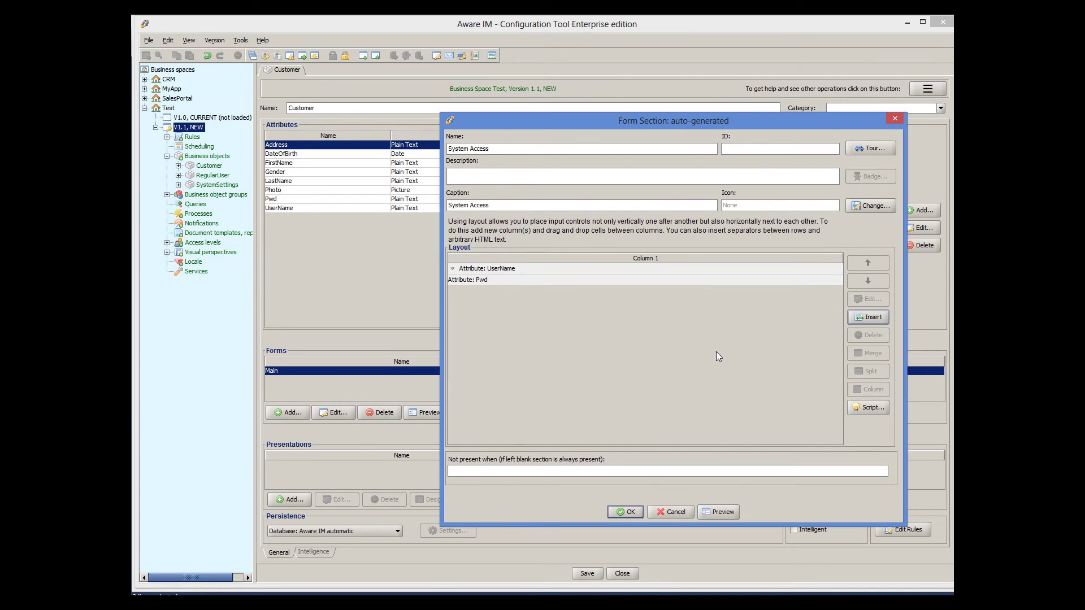
click(630, 514)
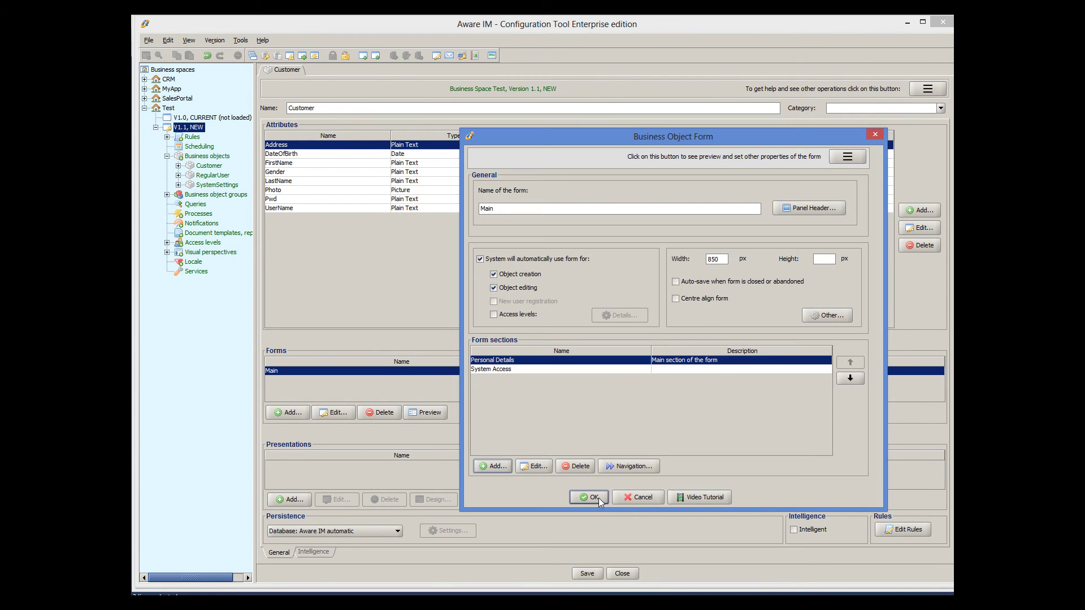
- Apply the changes to the Main form and preview its System Access section
click(599, 497)
click(434, 413)
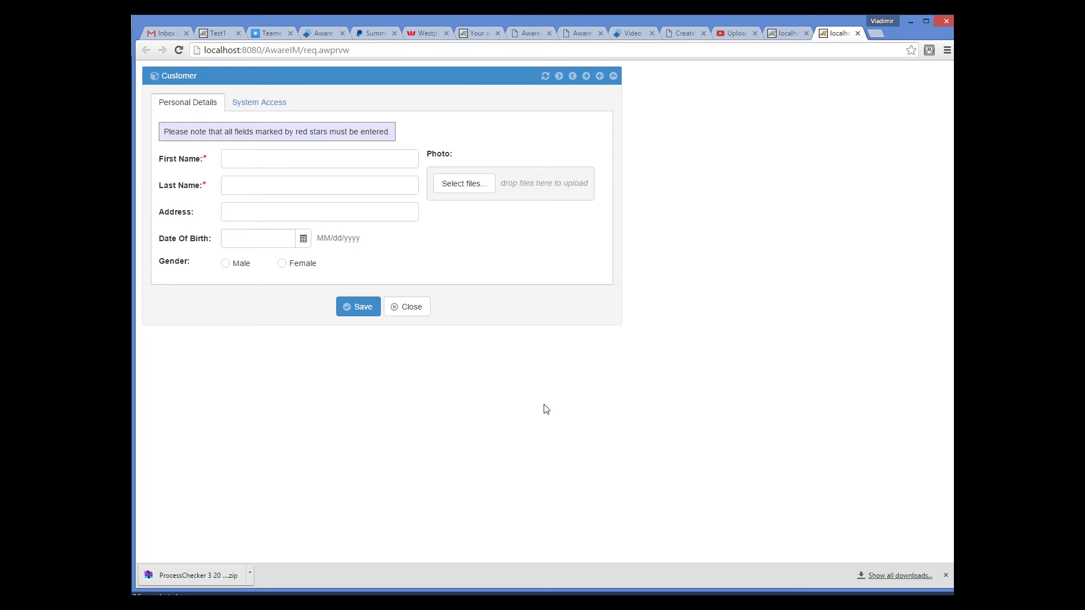
click(275, 107)
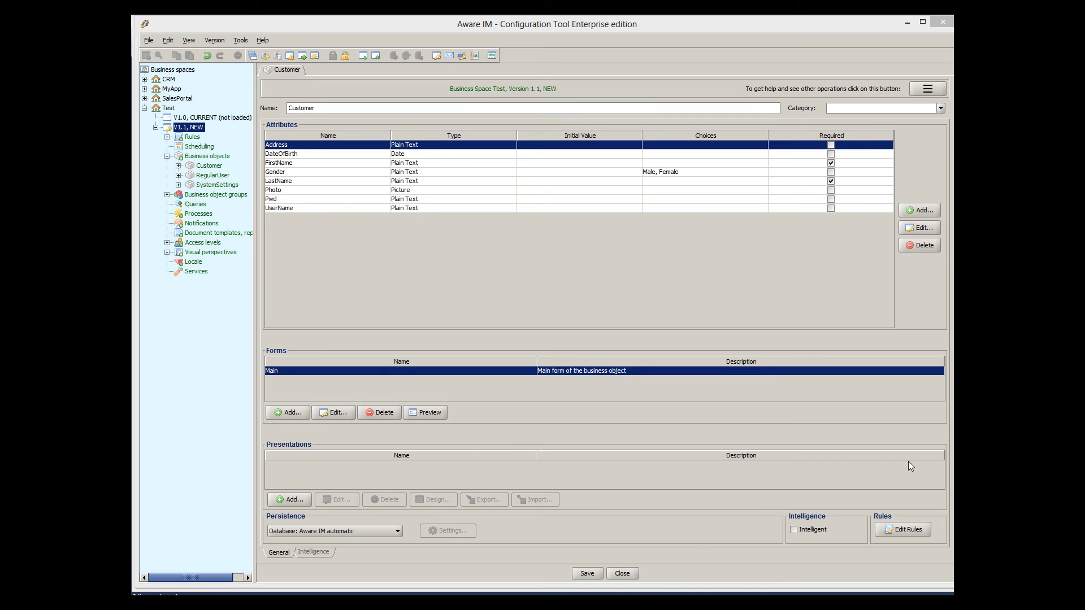
- Examine the Main form's section navigation options without changing them
double_click(616, 370)
click(633, 464)
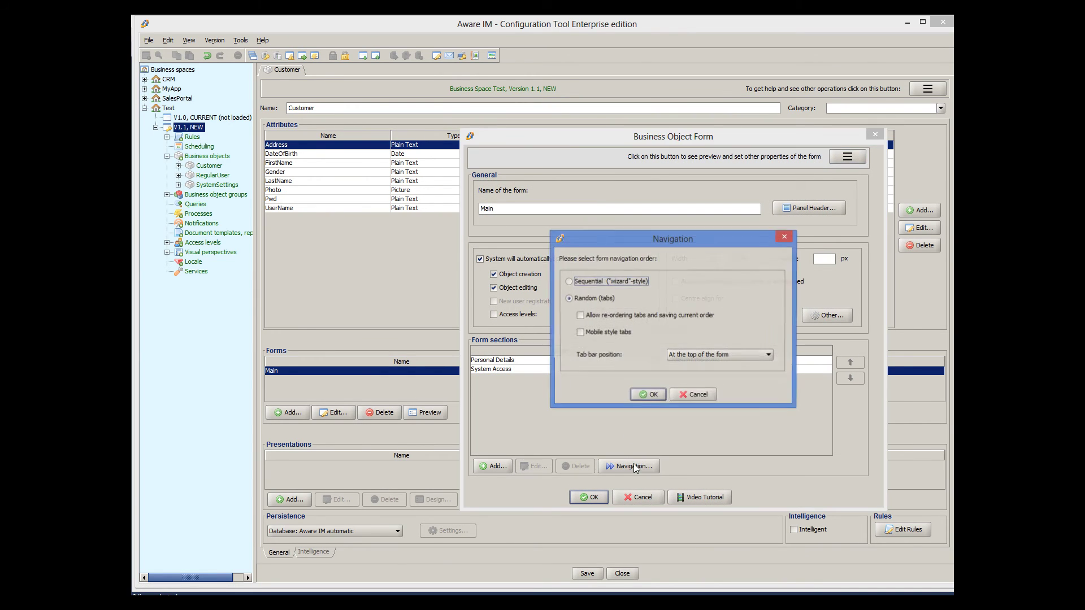
click(705, 394)
click(635, 495)
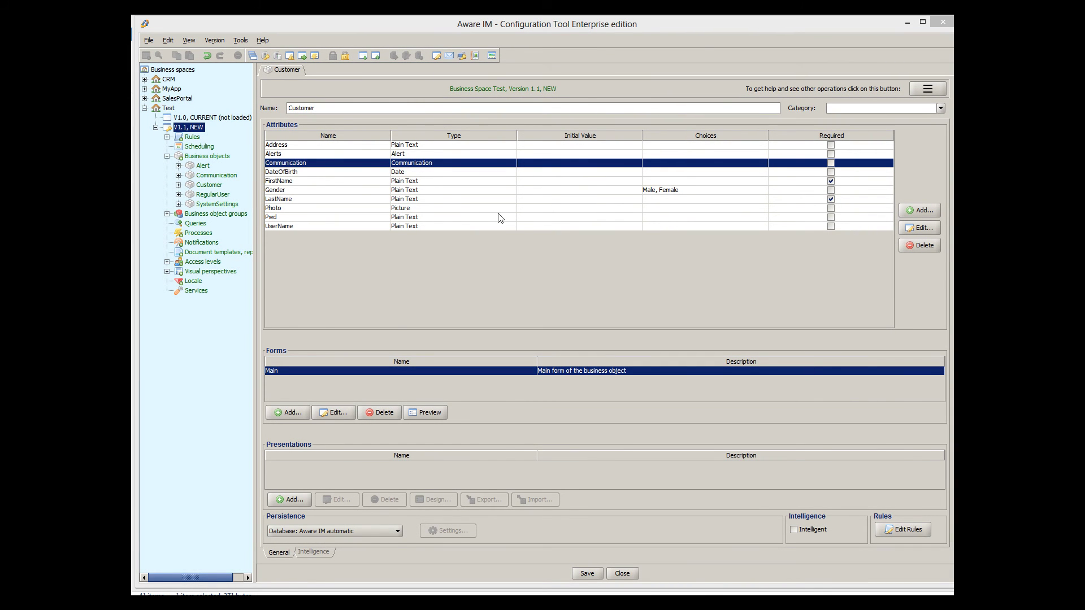
- Examine the settings of the Customer object's Communication attribute without changing them
double_click(382, 168)
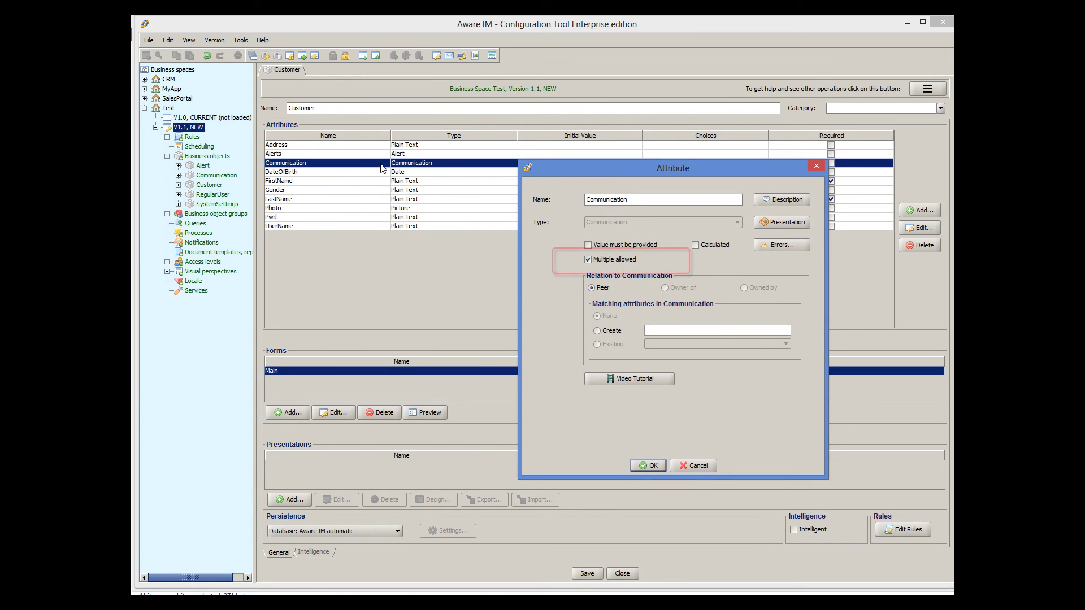
click(709, 466)
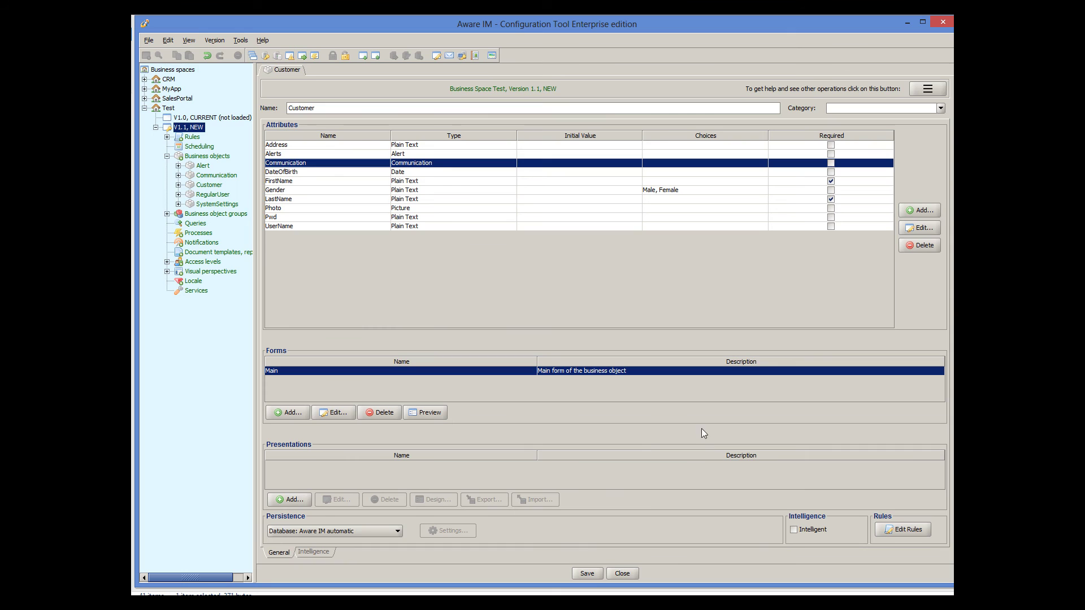
- Open the Main form's Personal Details section for editing
double_click(632, 374)
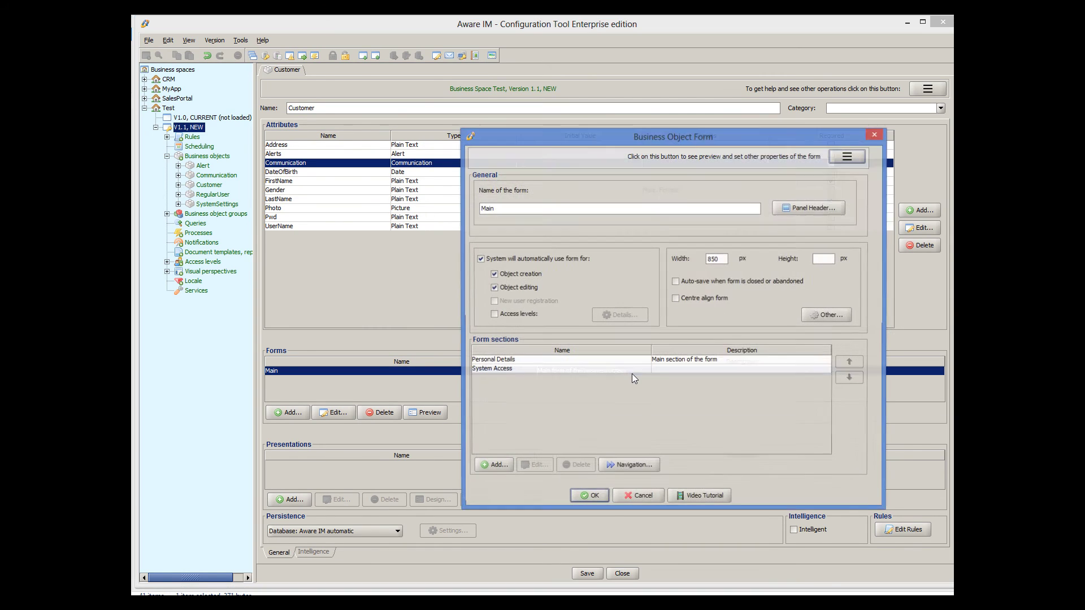
click(571, 362)
double_click(571, 362)
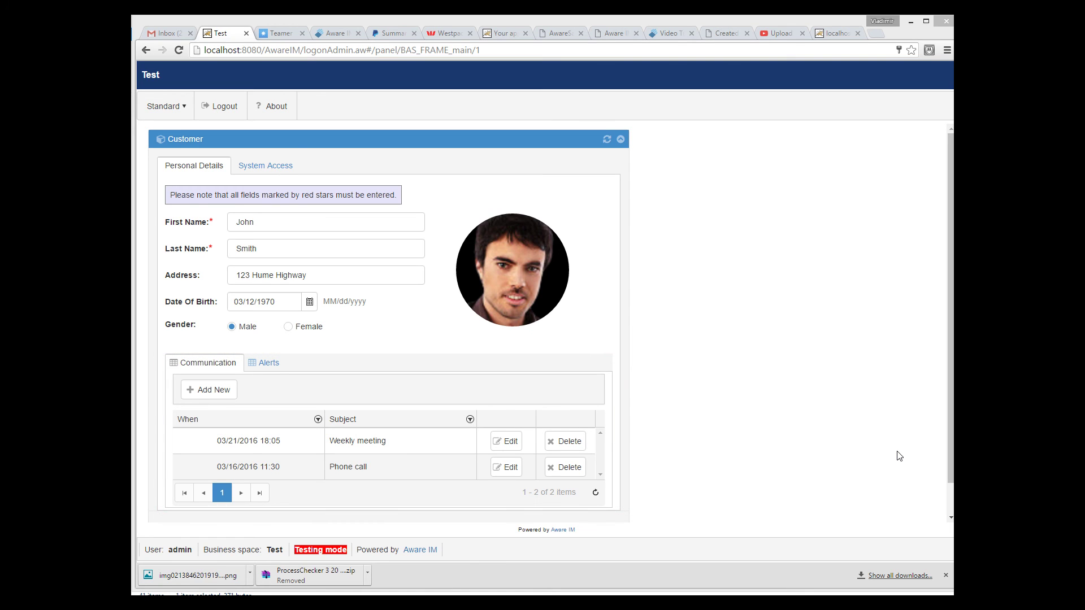
- In the running Test application, examine the customer's Alerts and Communication lists, the Weekly meeting record, and the entry of a new communication
click(279, 365)
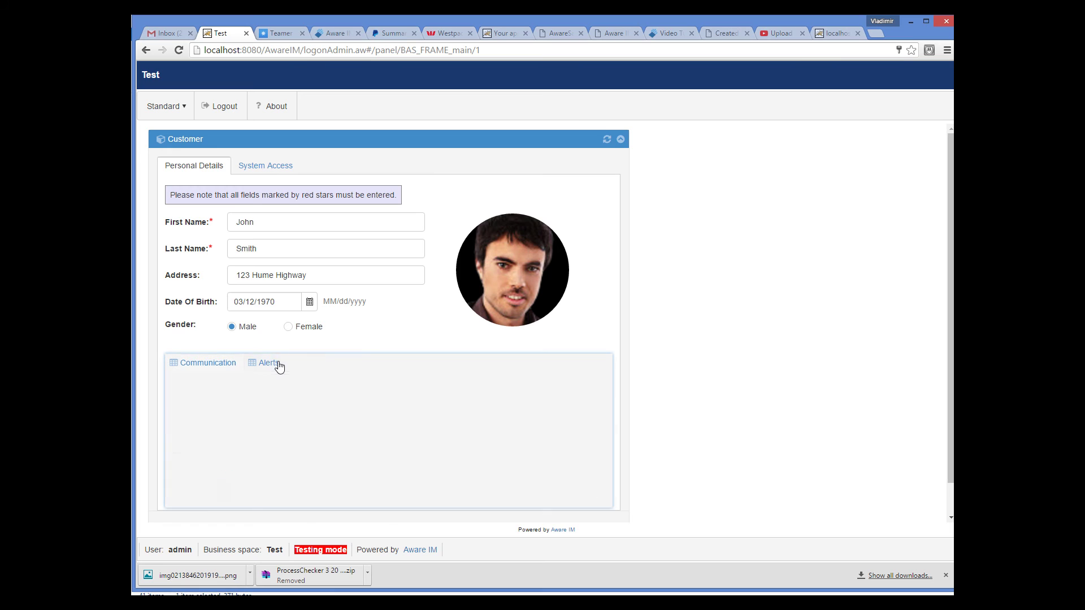
click(217, 364)
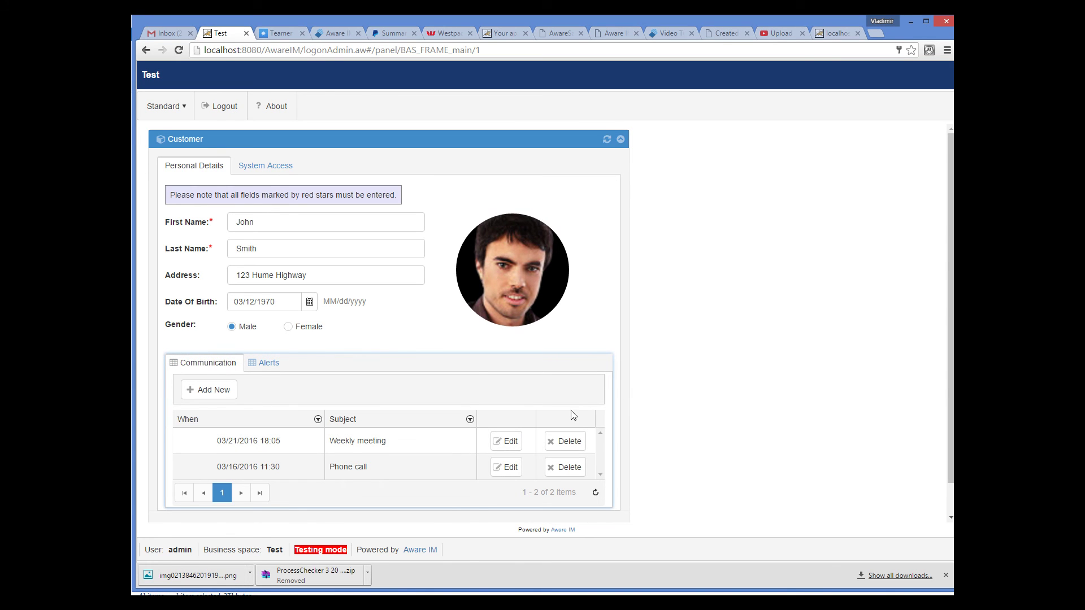
click(509, 441)
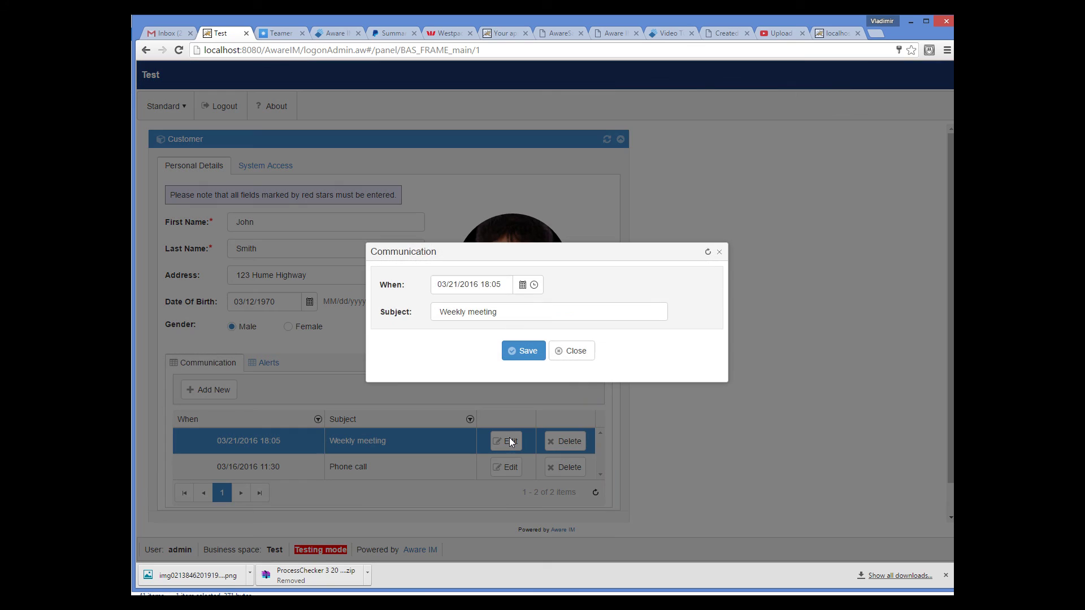
click(573, 351)
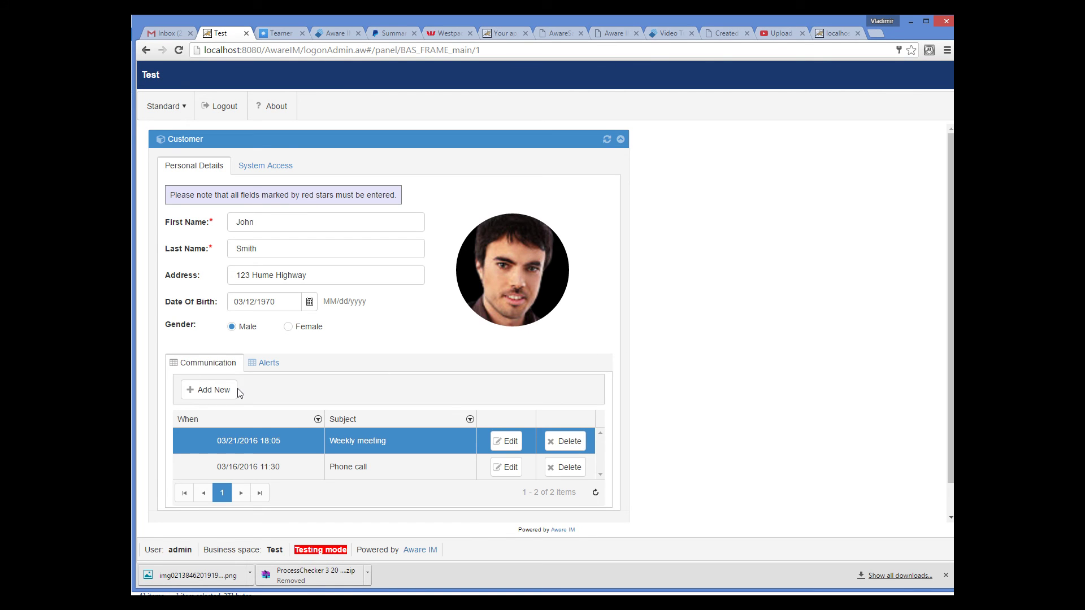
click(221, 391)
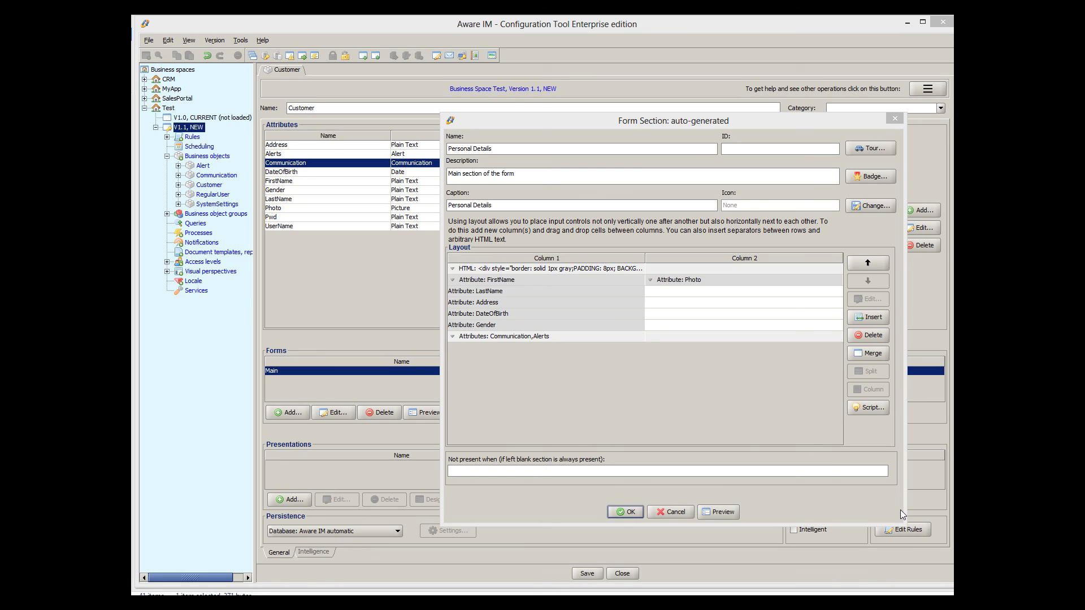
- Split the merged Communication and Alerts row into its two columns and exclude the Alerts attribute from that cell
click(589, 338)
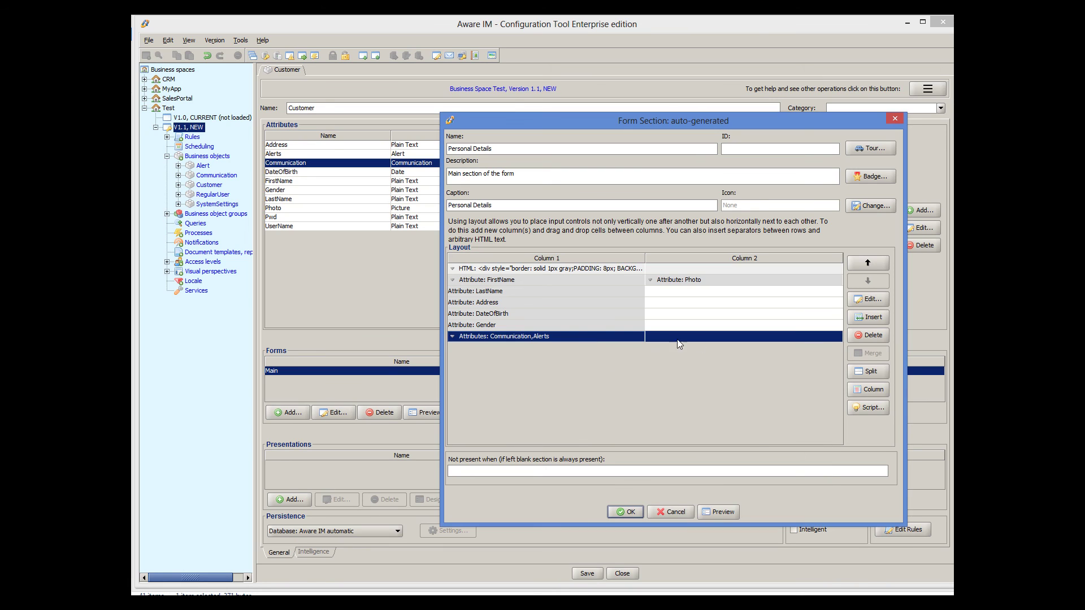
click(861, 375)
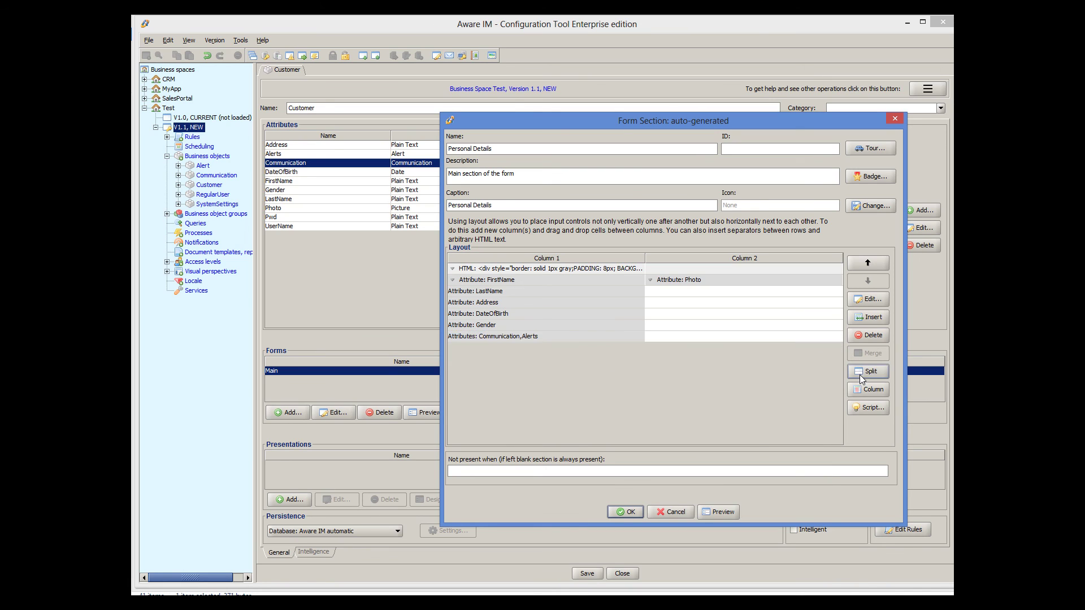
double_click(618, 338)
scroll(545, 265, down, 1)
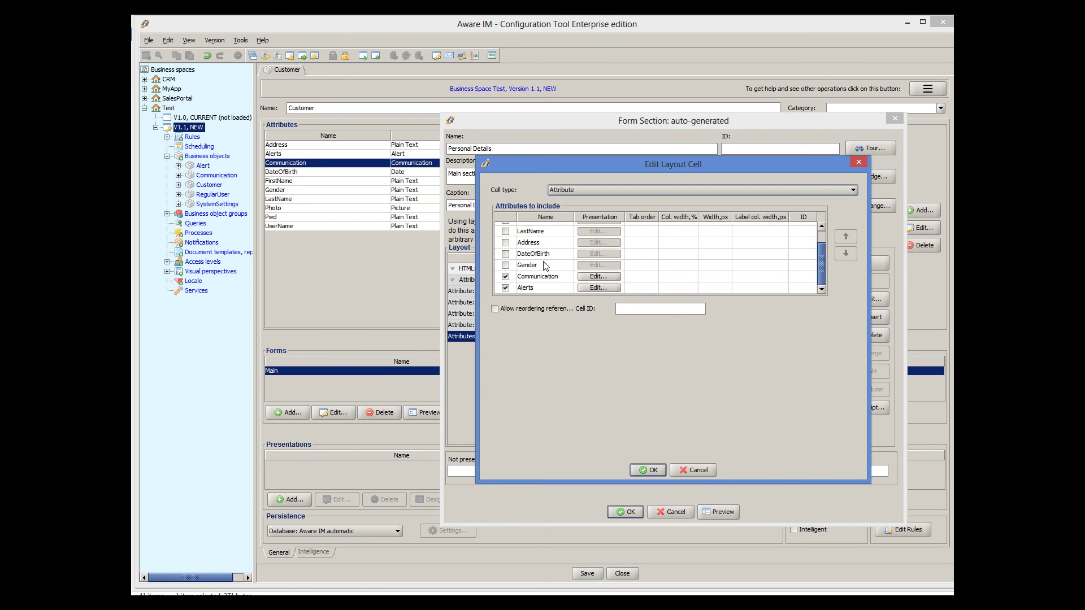
click(506, 287)
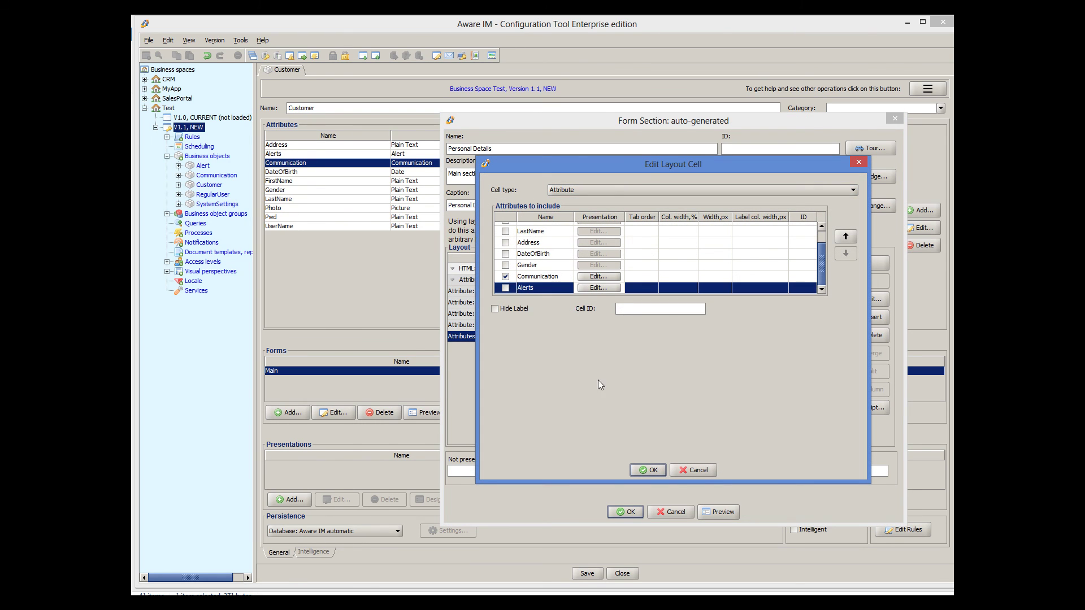
click(650, 469)
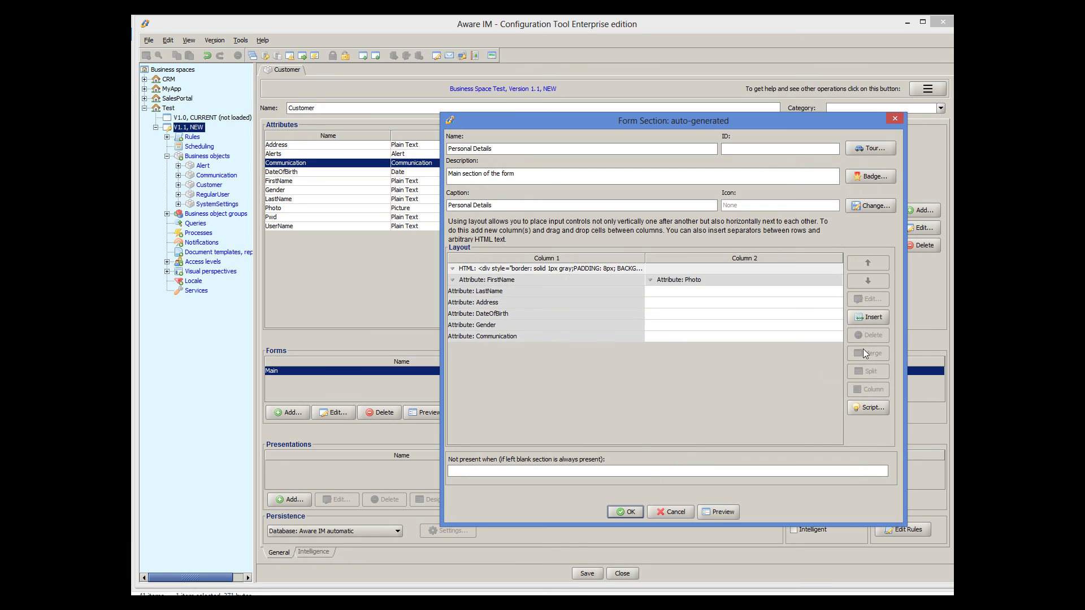
- Insert the Alerts attribute as a separate row in the Personal Details section layout
click(873, 320)
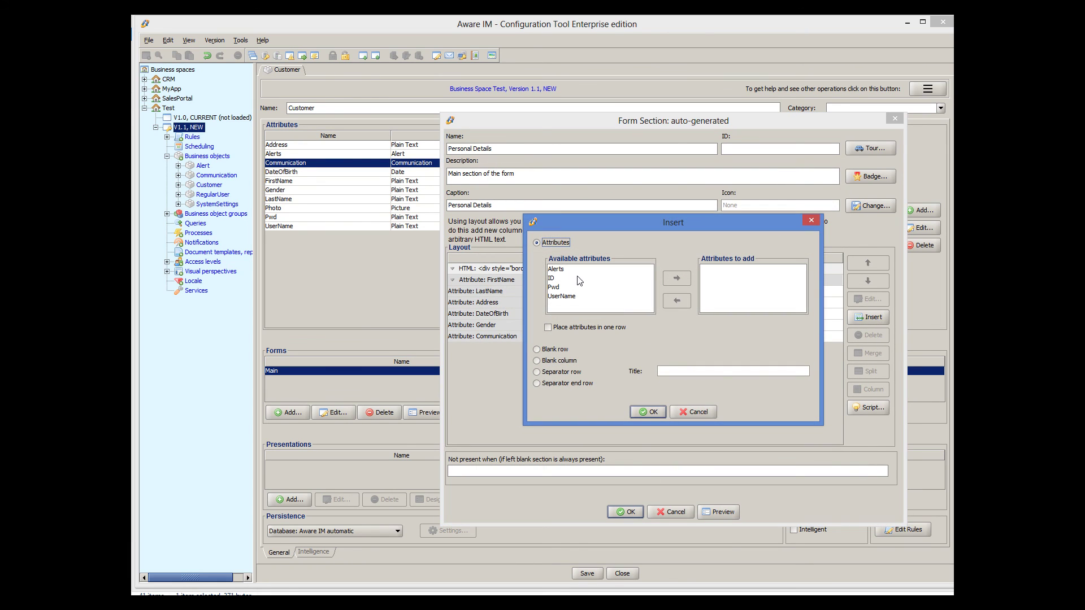
click(605, 270)
click(678, 278)
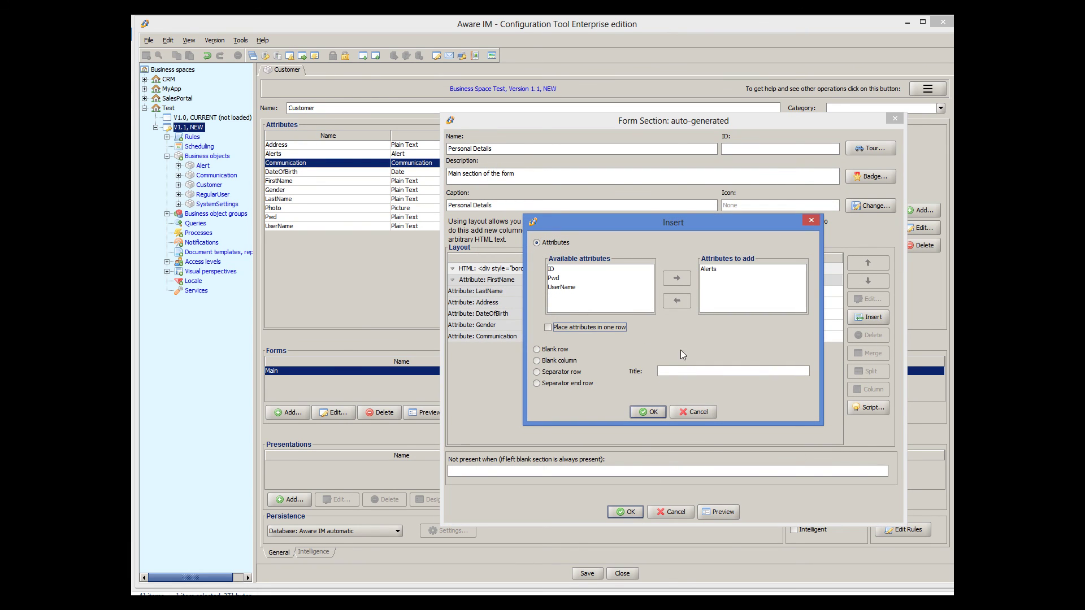
click(651, 411)
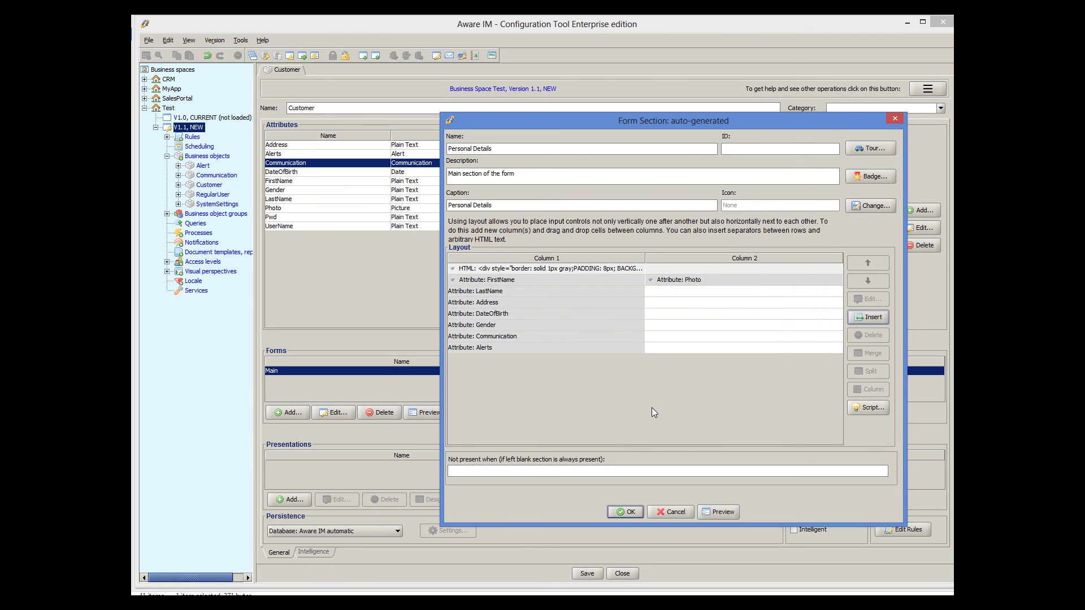
- Merge the Communication row and the Alerts row each across both columns, and view both lists in the running Test application
click(616, 336)
ctrl+click(700, 338)
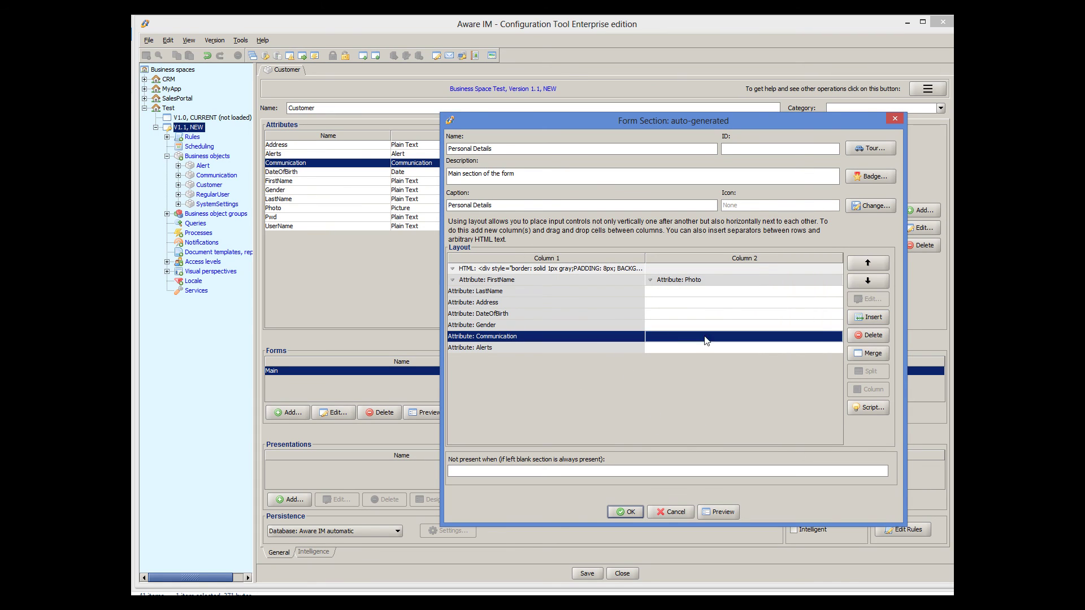
click(865, 354)
click(619, 351)
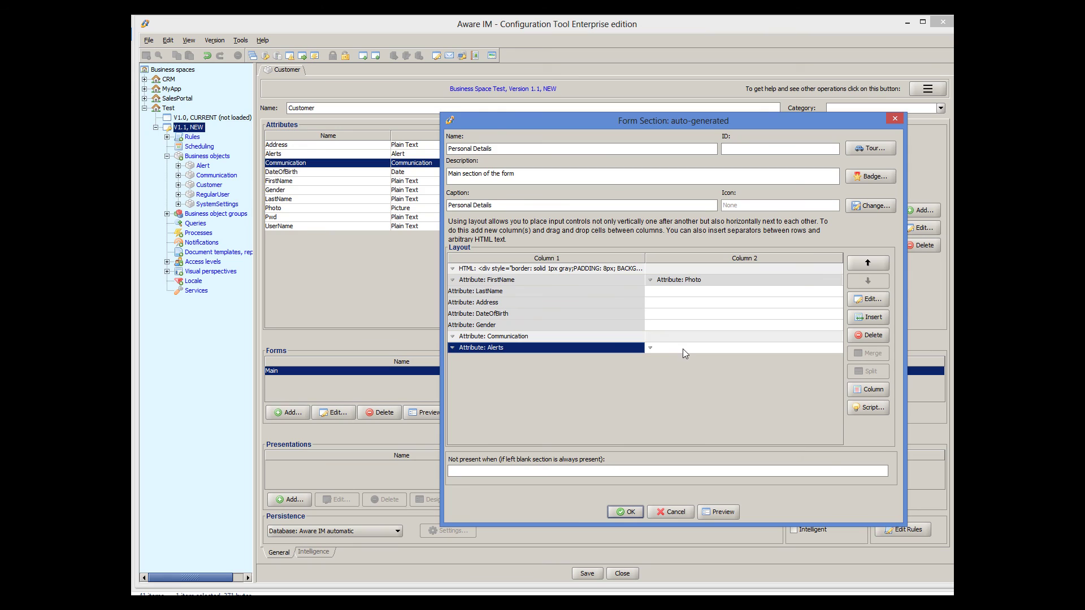
ctrl+click(683, 348)
click(856, 353)
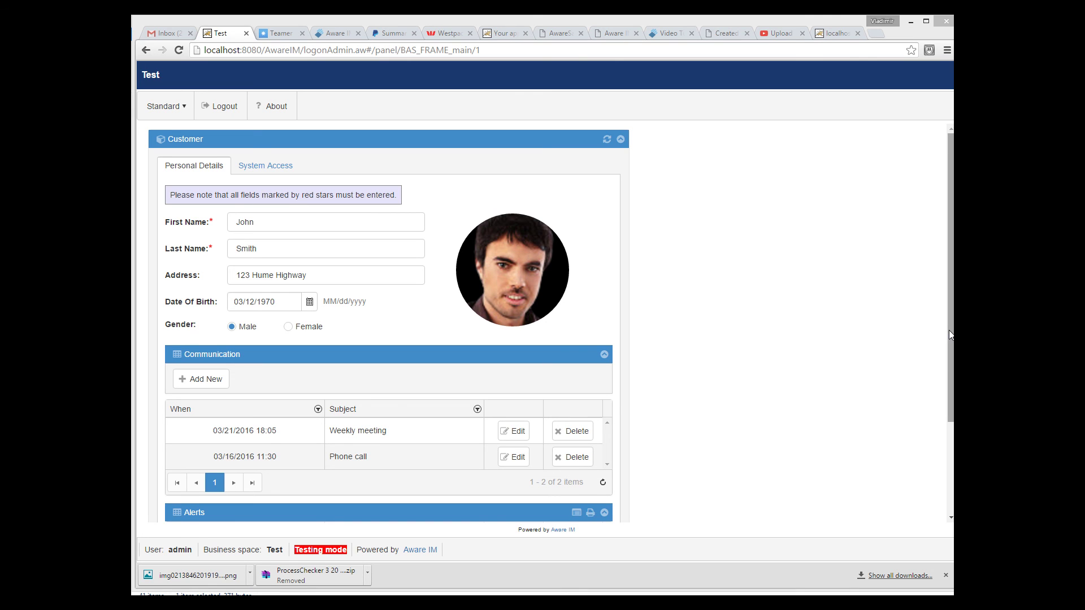
drag(948, 330, 945, 409)
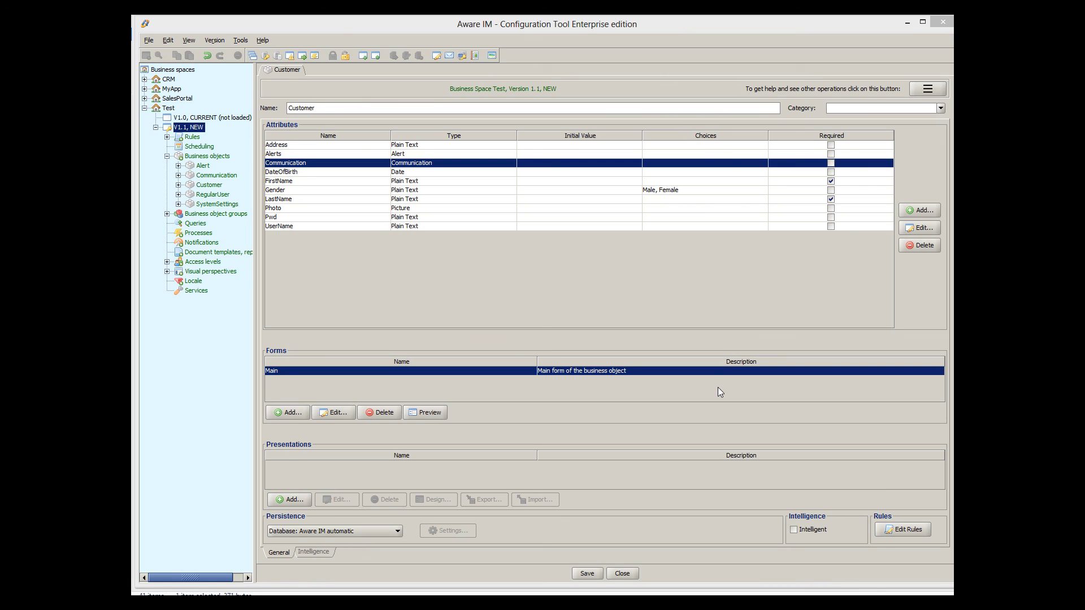
- Open the Customer object's Main form for editing and display the list of its additional form properties
double_click(708, 373)
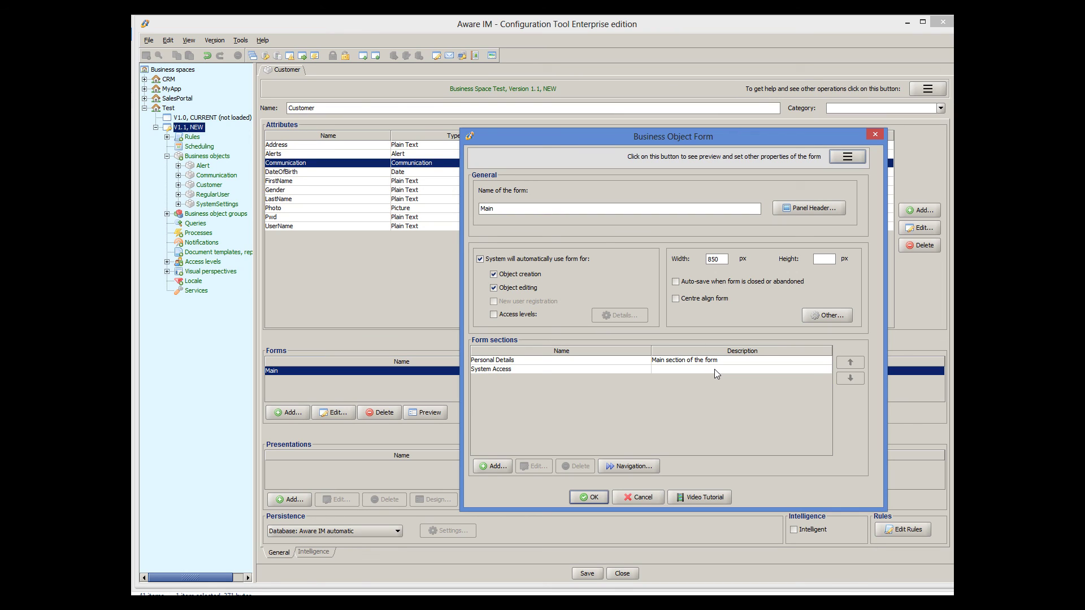
click(845, 157)
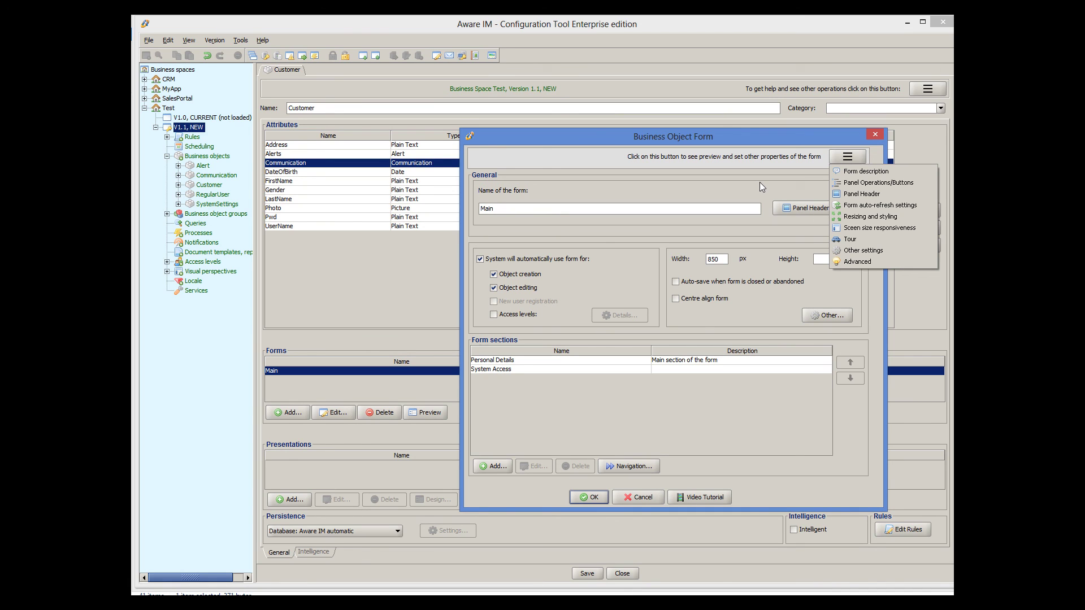